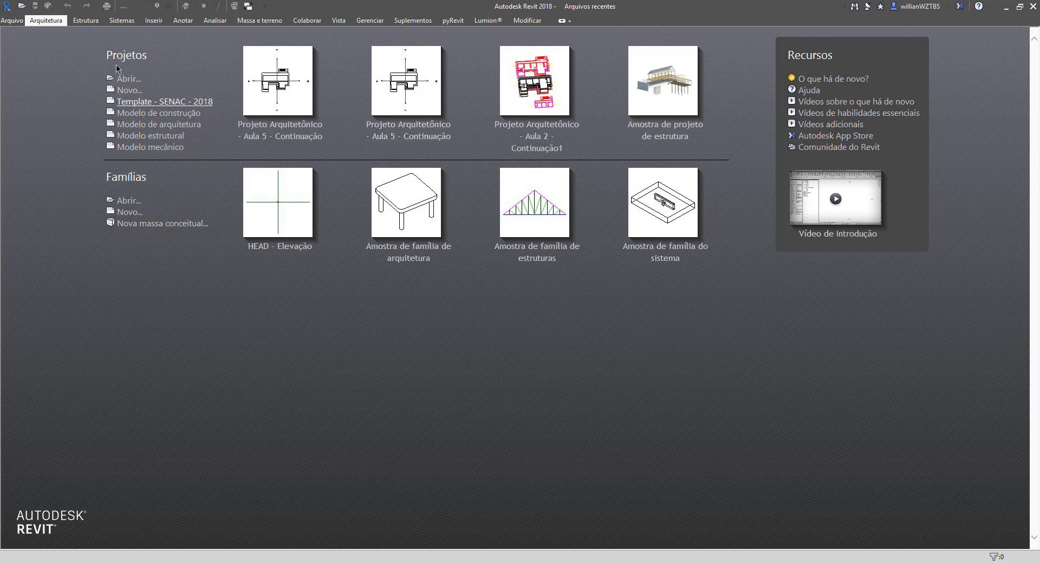
# Create a new project from the Template - SENAC - 2018 template file.
pyautogui.click(11, 22)
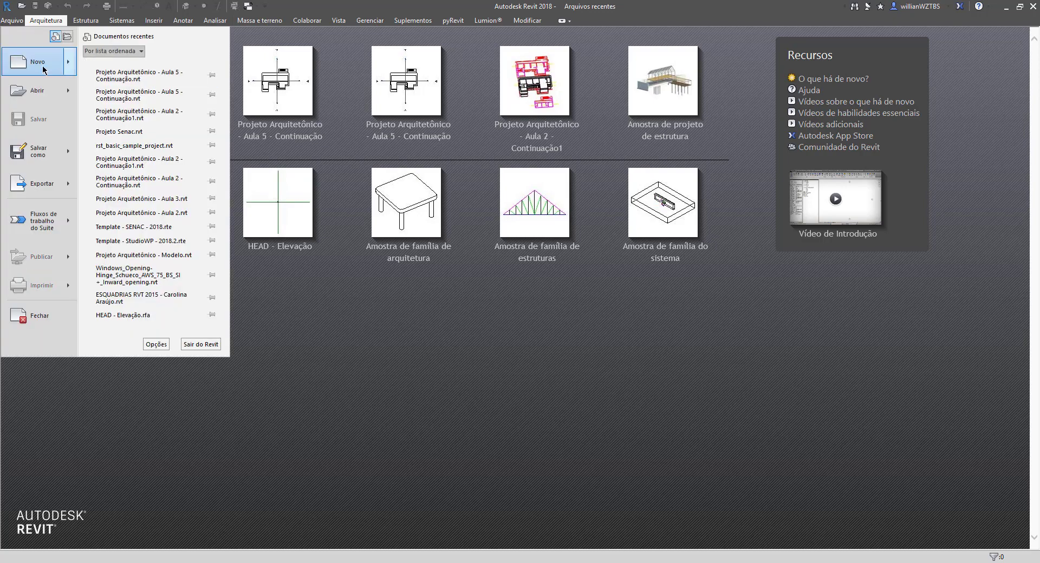
pyautogui.click(43, 69)
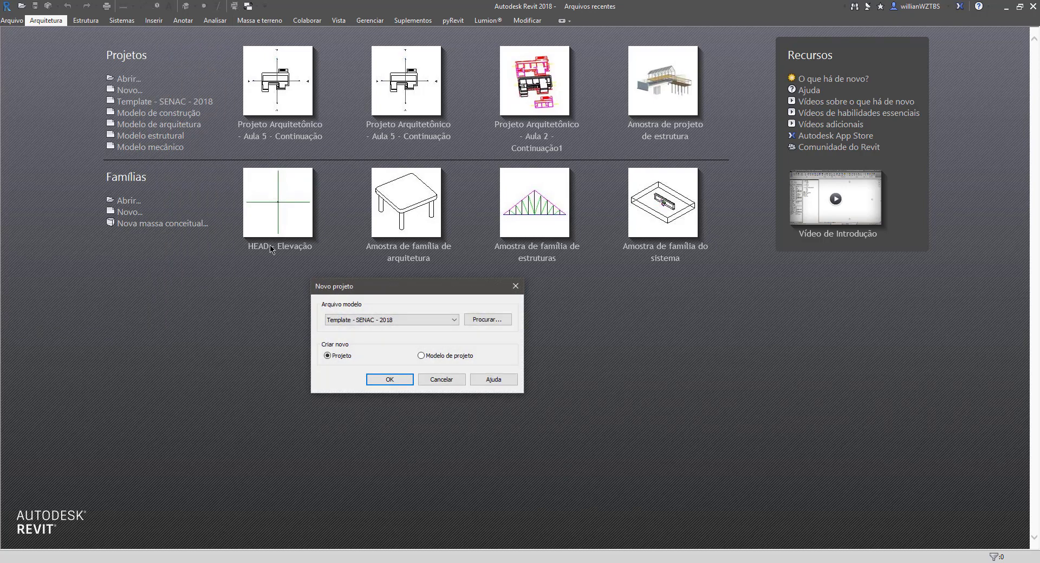
pyautogui.click(366, 320)
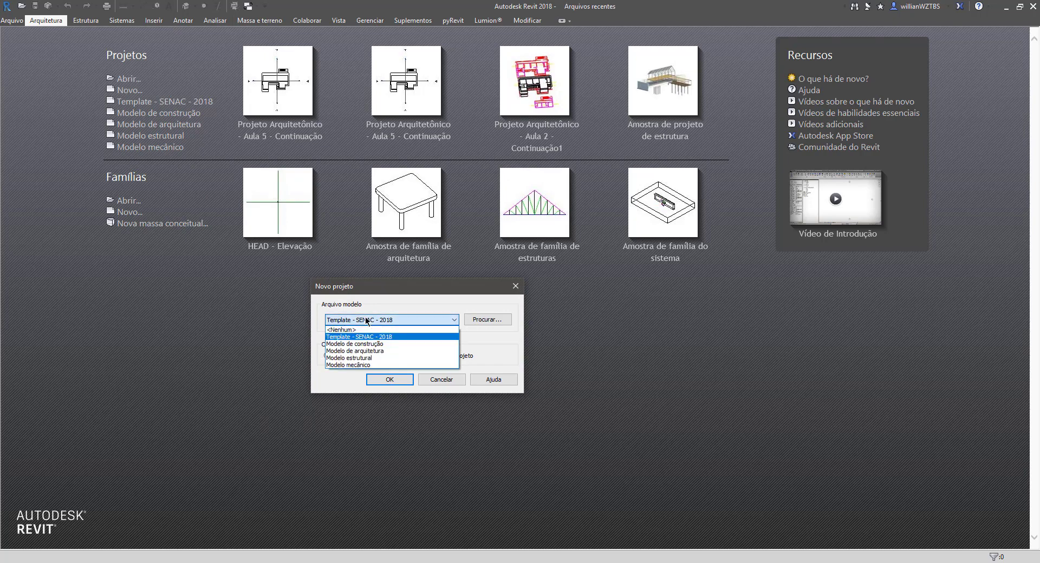
pyautogui.click(369, 337)
pyautogui.click(390, 381)
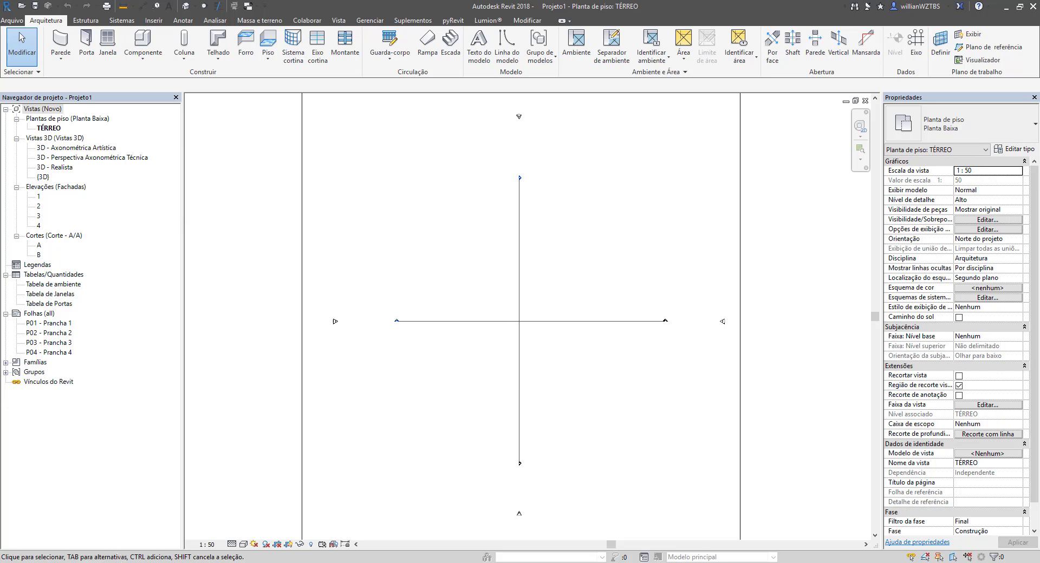
# Switch to the SENAC - 1ª Aula folder and open the Estudo 05 DWG without the Revit suffix in AutoCAD.
pyautogui.moveTo(93, 562)
pyautogui.click(93, 528)
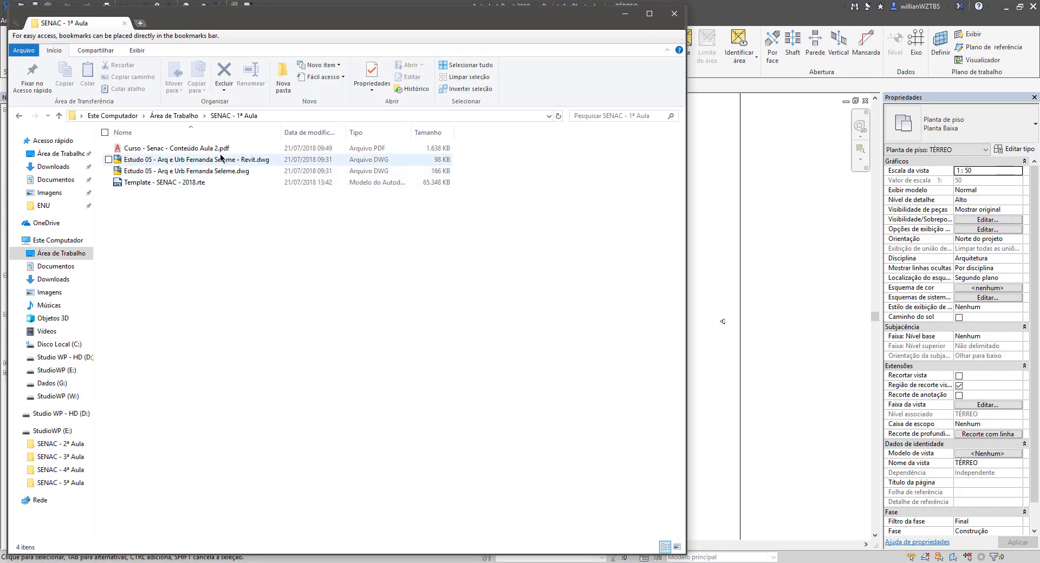
pyautogui.doubleClick(164, 171)
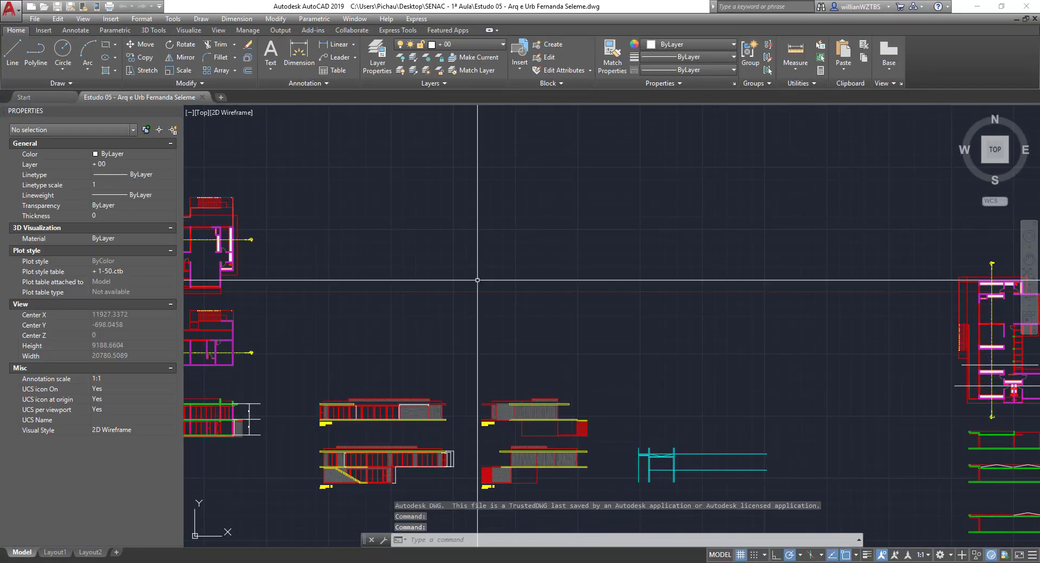
# Examine the floor plans, section AA, the four elevations and the rotated plan copies across the whole drawing.
pyautogui.moveTo(409, 331); pyautogui.dragTo(611, 304, button='middle')
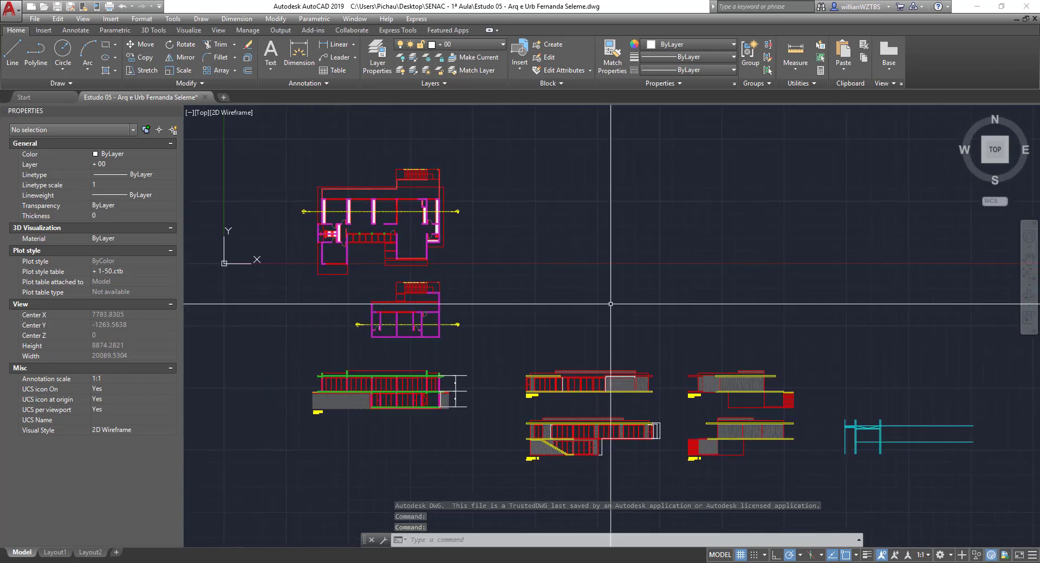
pyautogui.scroll(-2, 614, 301)
pyautogui.moveTo(956, 362); pyautogui.dragTo(590, 364, button='middle')
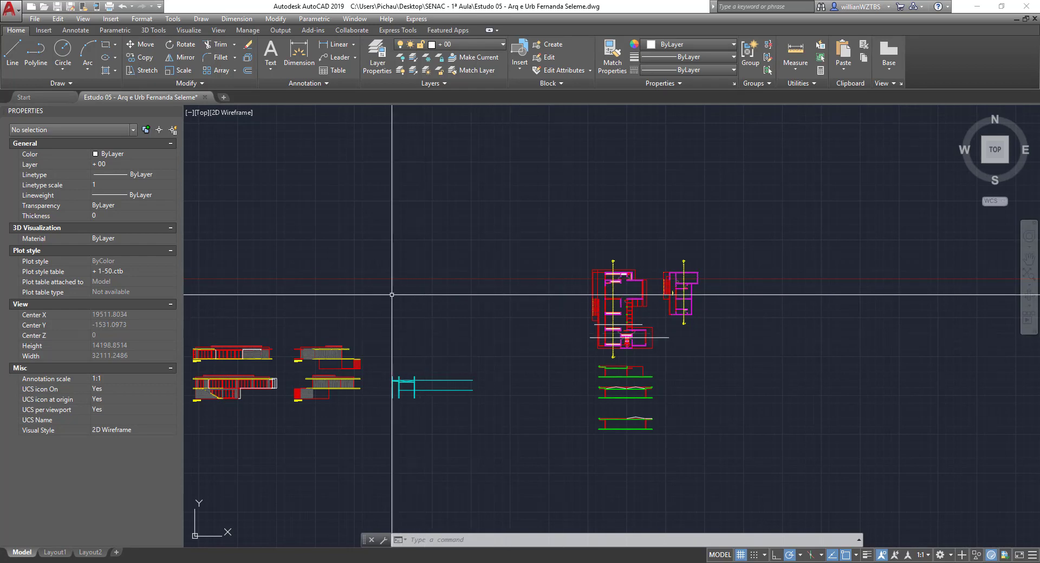
pyautogui.scroll(2, 726, 238)
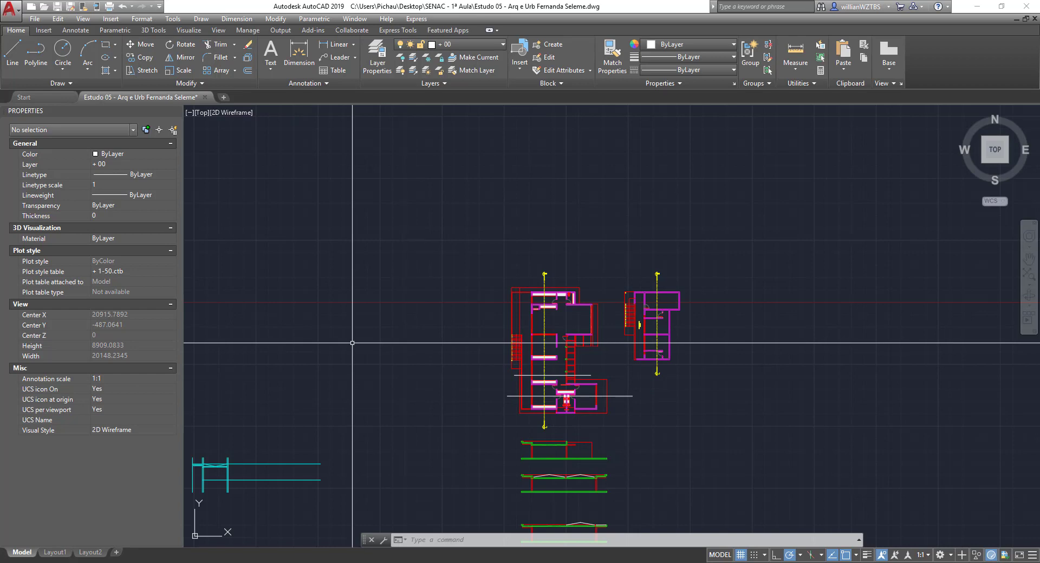
pyautogui.moveTo(390, 339); pyautogui.dragTo(787, 292, button='middle')
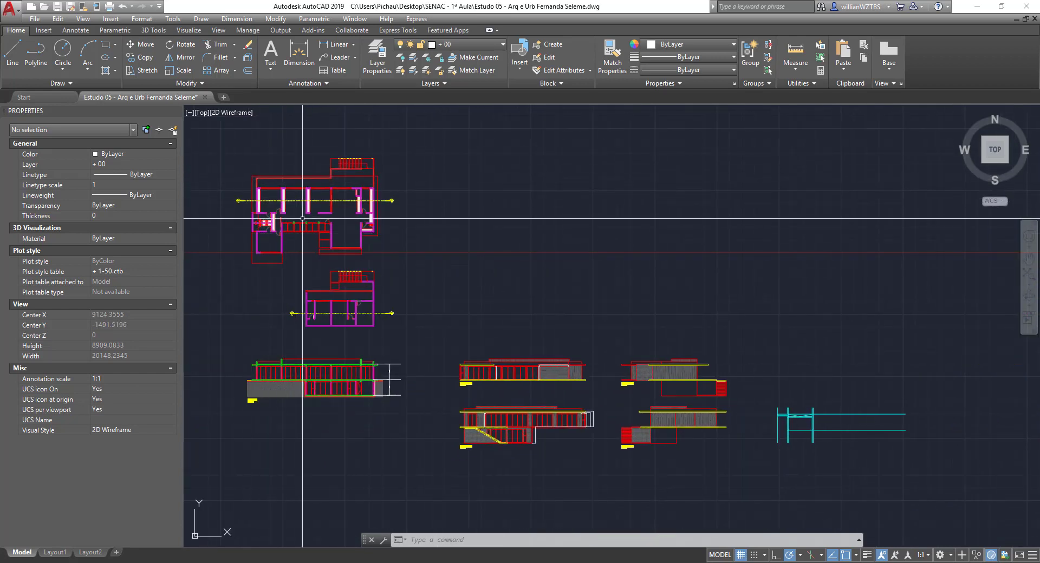
pyautogui.scroll(4, 288, 408)
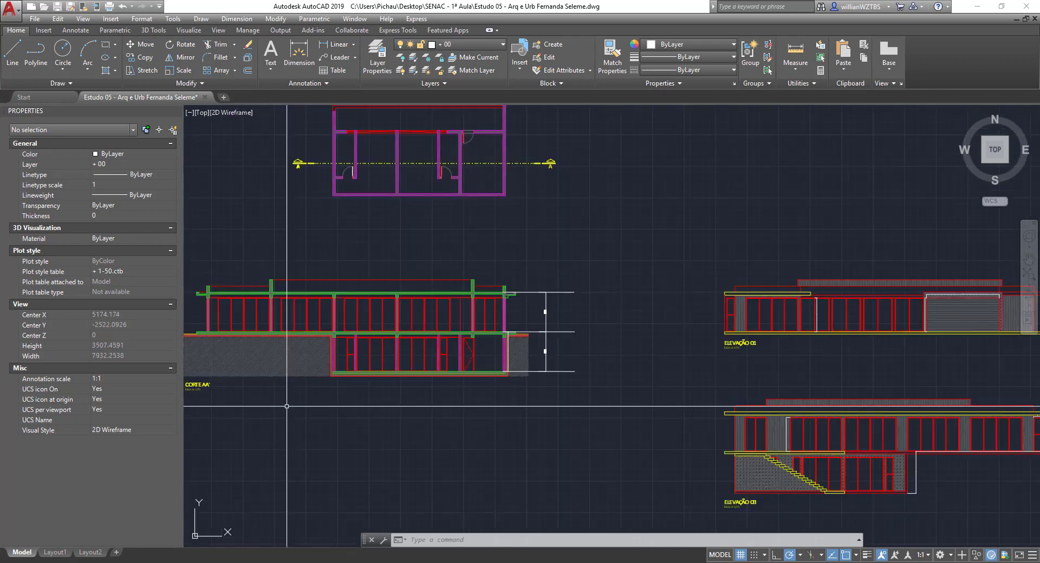
pyautogui.scroll(-2, 561, 323)
pyautogui.moveTo(708, 346); pyautogui.dragTo(522, 339, button='middle')
pyautogui.scroll(8, 368, 326)
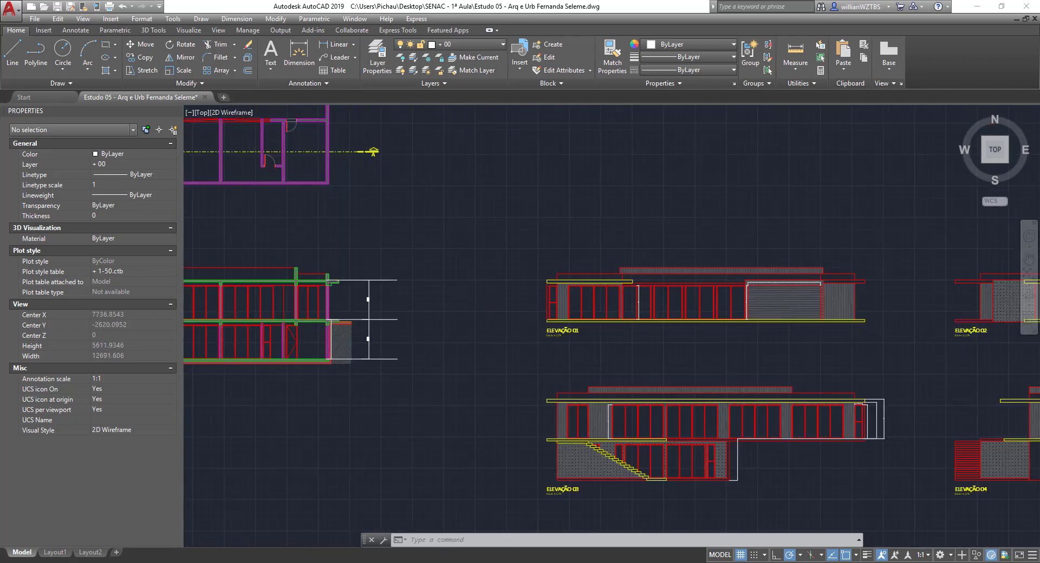
pyautogui.scroll(-6, 411, 330)
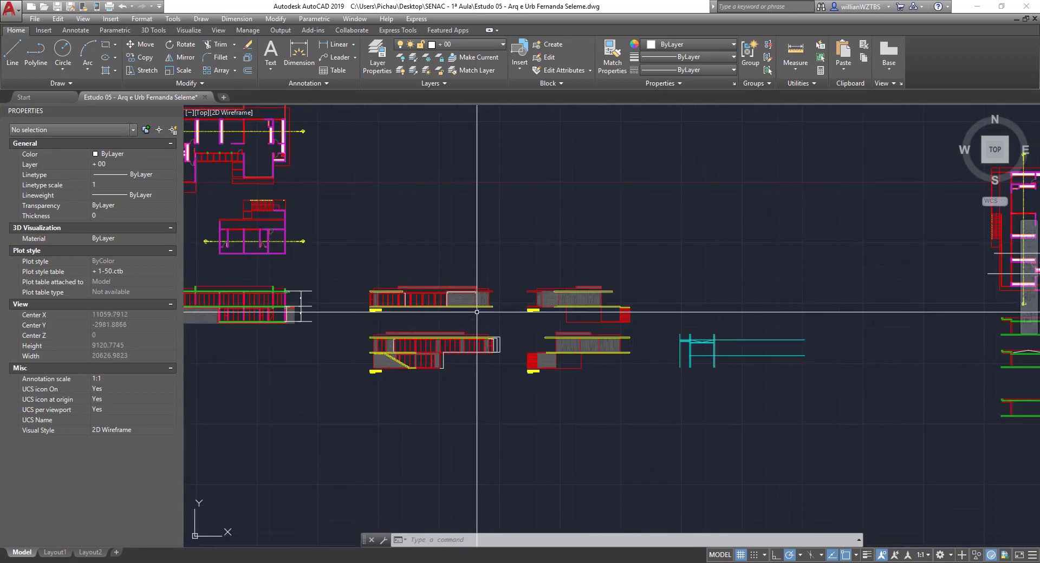
pyautogui.moveTo(474, 312); pyautogui.dragTo(558, 325, button='middle')
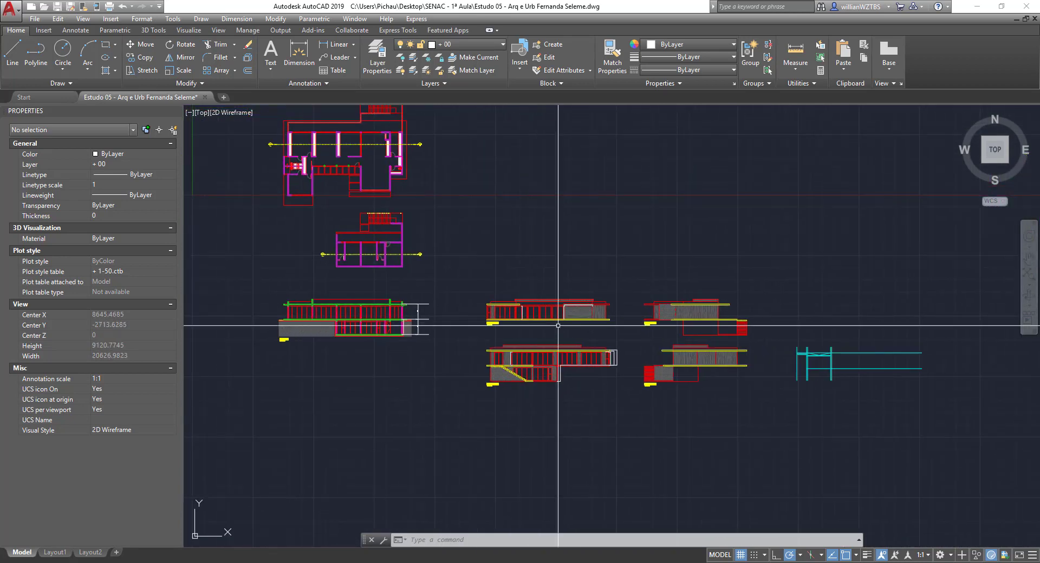
pyautogui.scroll(4, 425, 322)
pyautogui.scroll(2, 425, 269)
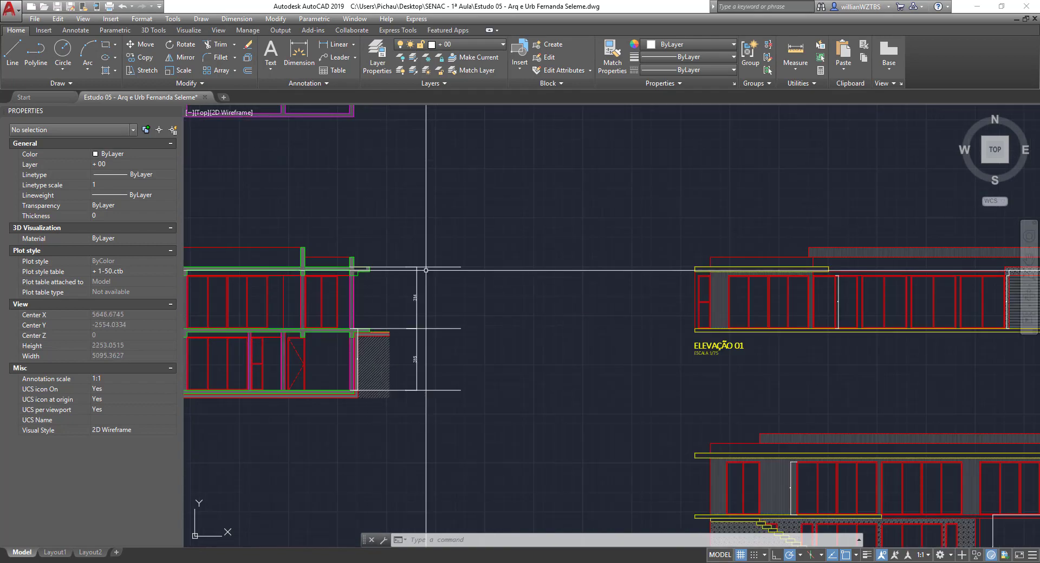
pyautogui.scroll(-2, 421, 385)
pyautogui.moveTo(768, 397); pyautogui.dragTo(315, 365, button='middle')
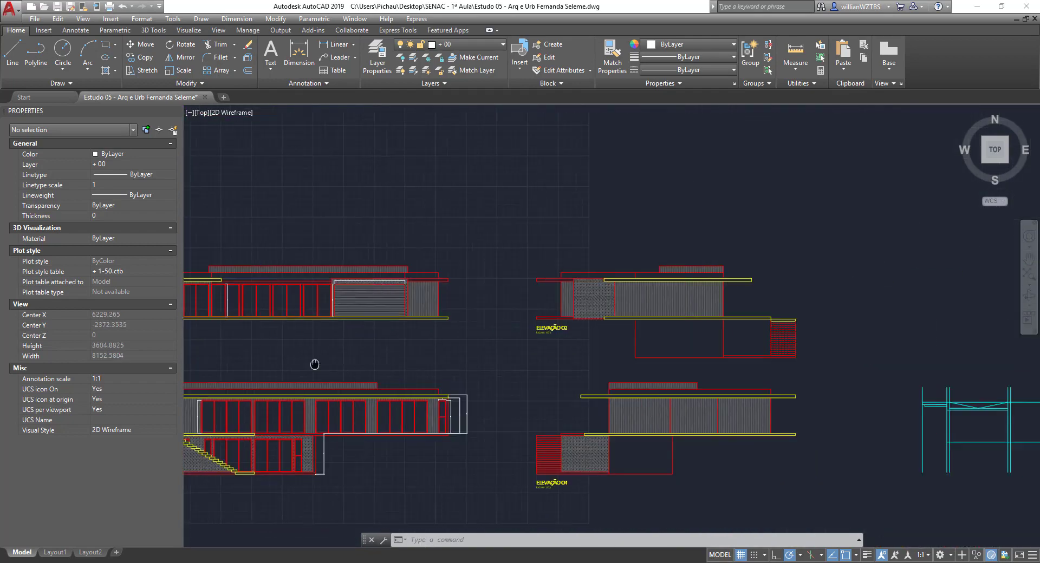
pyautogui.scroll(-4, 506, 326)
pyautogui.moveTo(692, 355); pyautogui.dragTo(370, 381, button='middle')
pyautogui.middleClick(370, 381)
pyautogui.middleClick(370, 381)
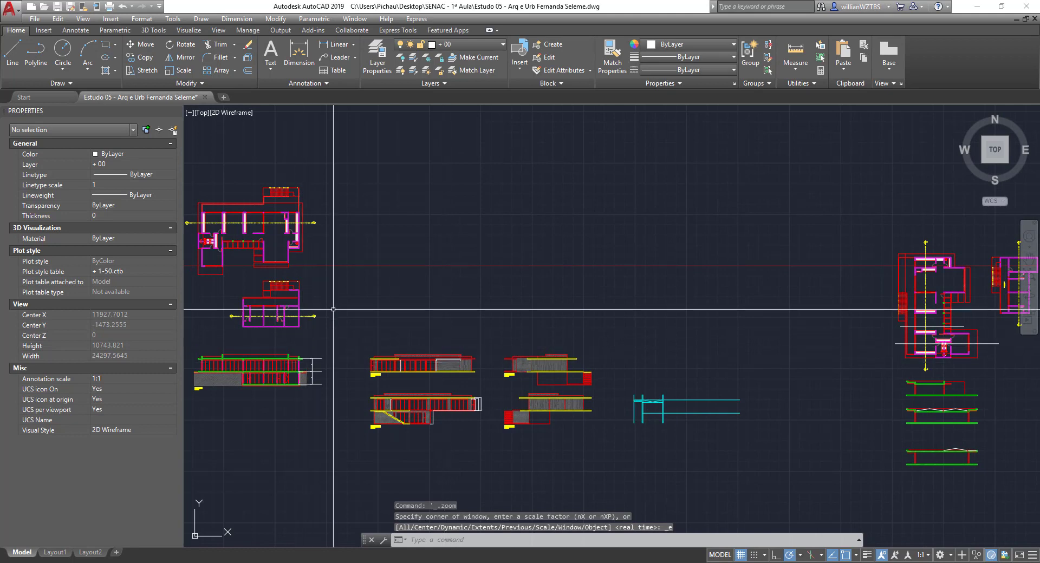
# Erase the section, the four elevations and the cyan detail below the two original floor plans.
pyautogui.moveTo(360, 298); pyautogui.dragTo(622, 255, button='middle')
pyautogui.moveTo(439, 249); pyautogui.dragTo(254, 249, button='middle')
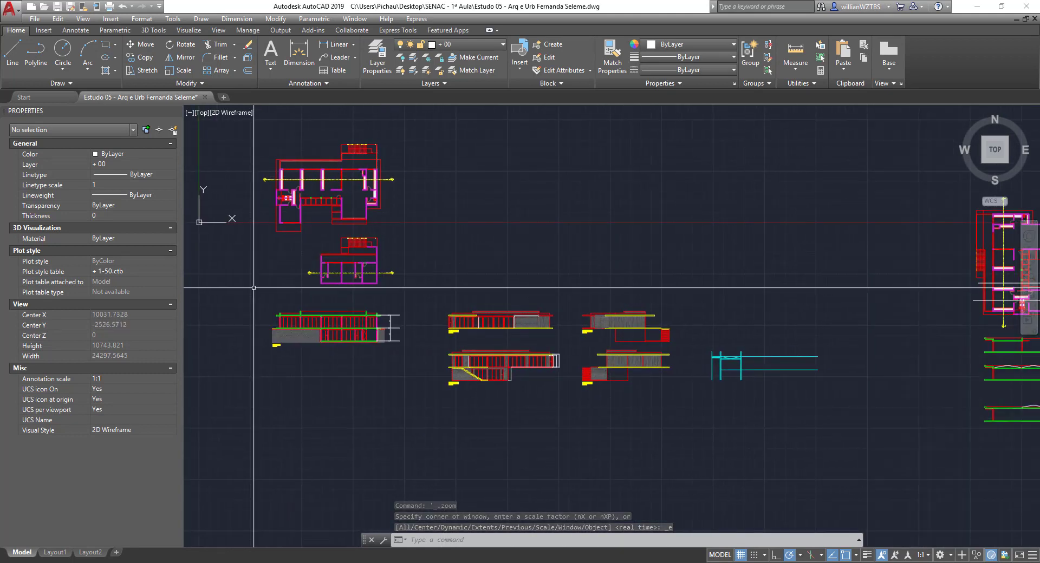
pyautogui.click(240, 296)
pyautogui.click(965, 488)
pyautogui.press('Delete')
# Erase the rotated copies of the floor plans together with the sections beneath them.
pyautogui.moveTo(911, 281); pyautogui.dragTo(521, 314, button='middle')
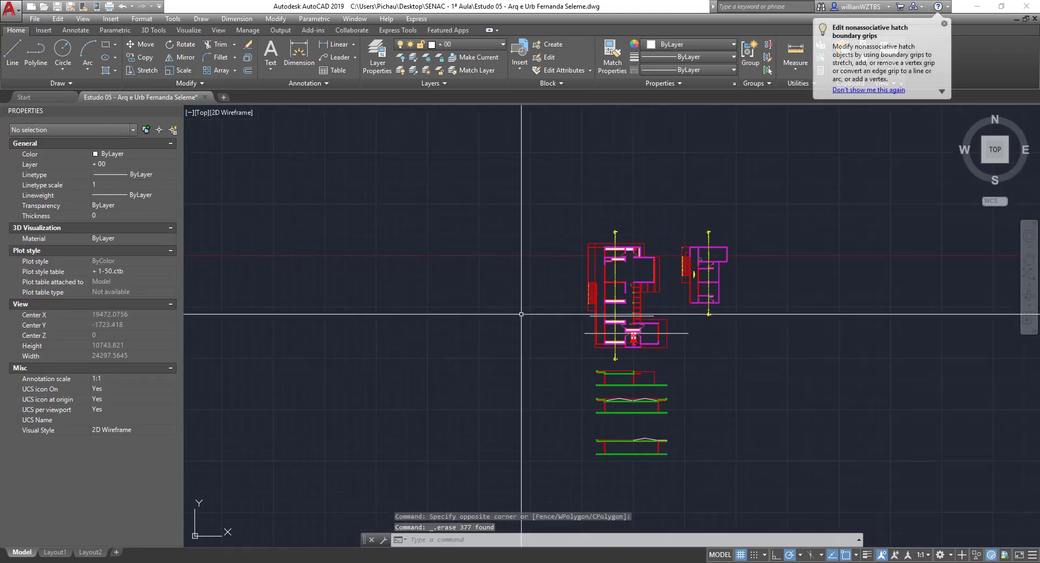
pyautogui.click(549, 180)
pyautogui.click(780, 474)
pyautogui.press('Delete')
# Move both remaining floor plans together horizontally so that they sit over the drawing origin.
pyautogui.scroll(-4, 400, 344)
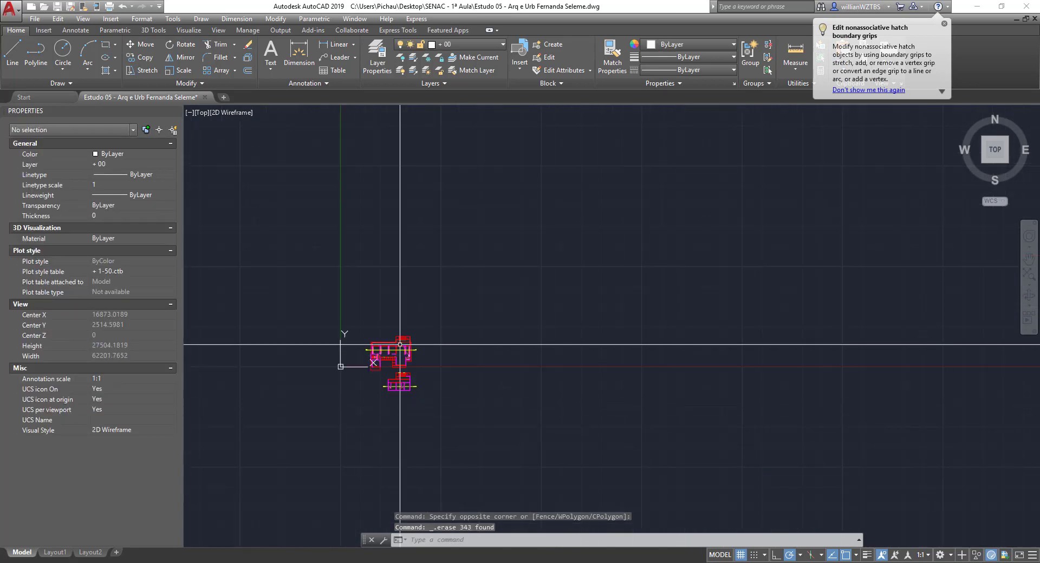
pyautogui.scroll(3, 399, 344)
pyautogui.click(369, 285)
pyautogui.click(594, 491)
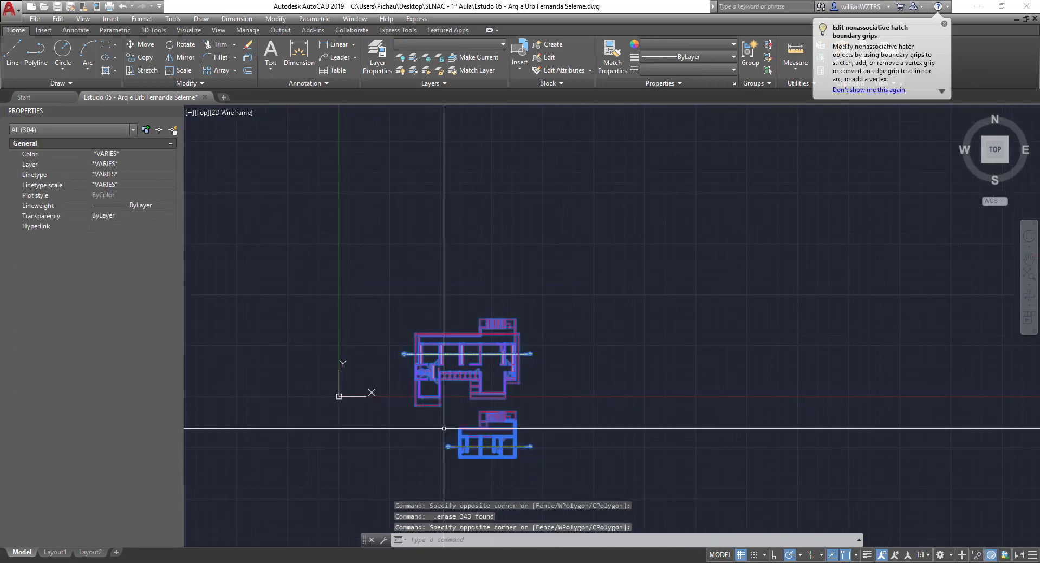
pyautogui.moveTo(444, 429); pyautogui.dragTo(578, 344, button='middle')
pyautogui.write('m')
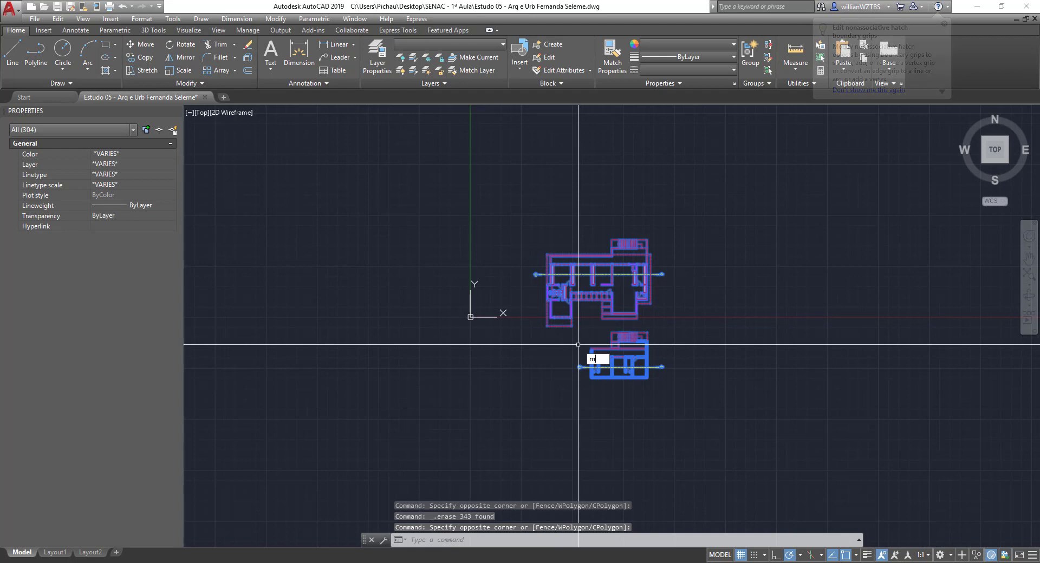
pyautogui.press('Return')
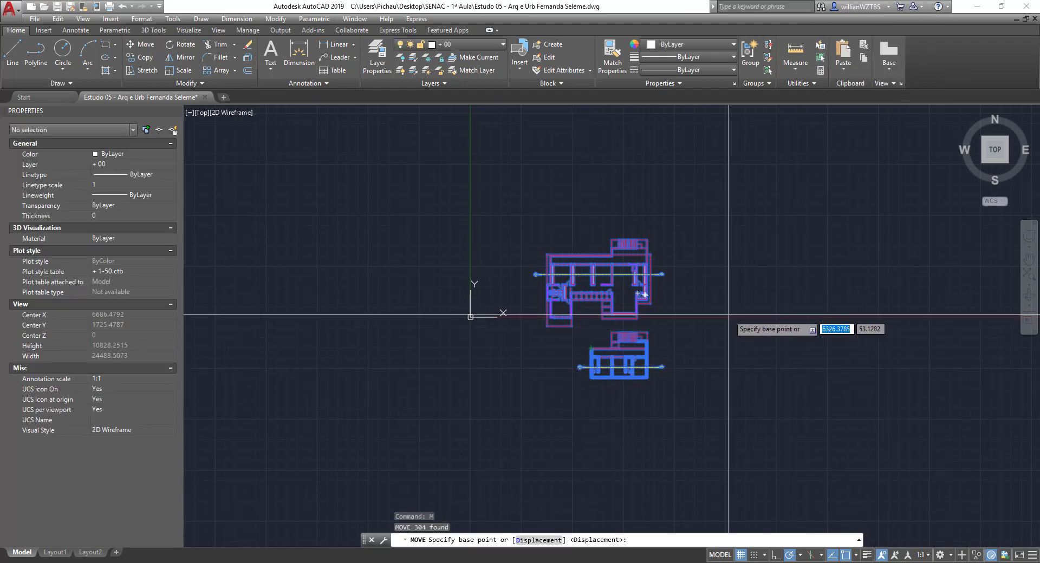
pyautogui.click(780, 325)
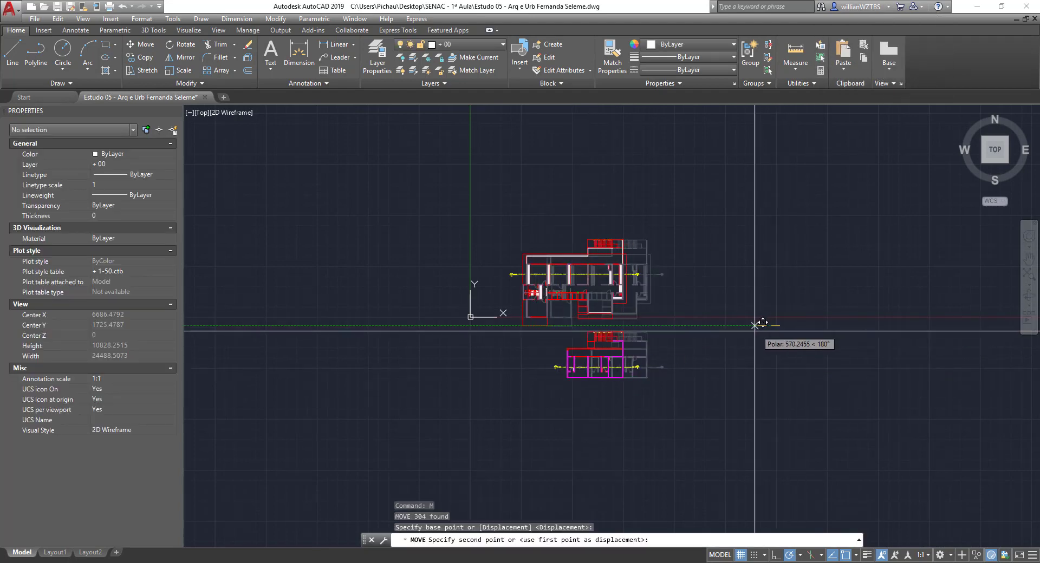
pyautogui.click(659, 325)
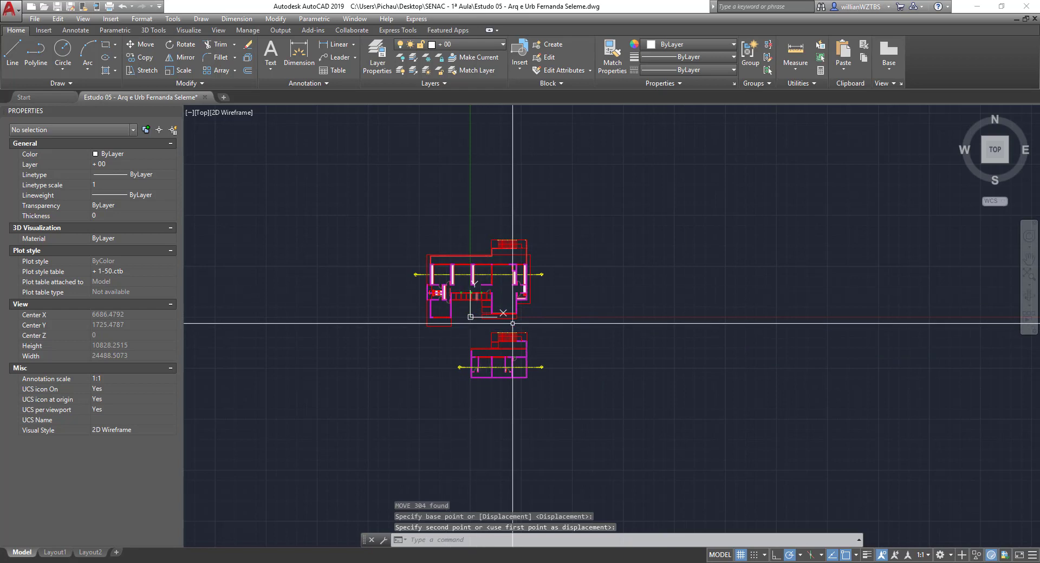
# Select the section line and its A marker, extend the selection to all similar objects and erase them.
pyautogui.scroll(10, 487, 209)
pyautogui.moveTo(588, 185)
pyautogui.mouseDown(button='middle')
pyautogui.moveTo(661, 281)
pyautogui.moveTo(693, 296)
pyautogui.mouseUp(button='middle')
pyautogui.click(678, 357)
pyautogui.click(511, 270)
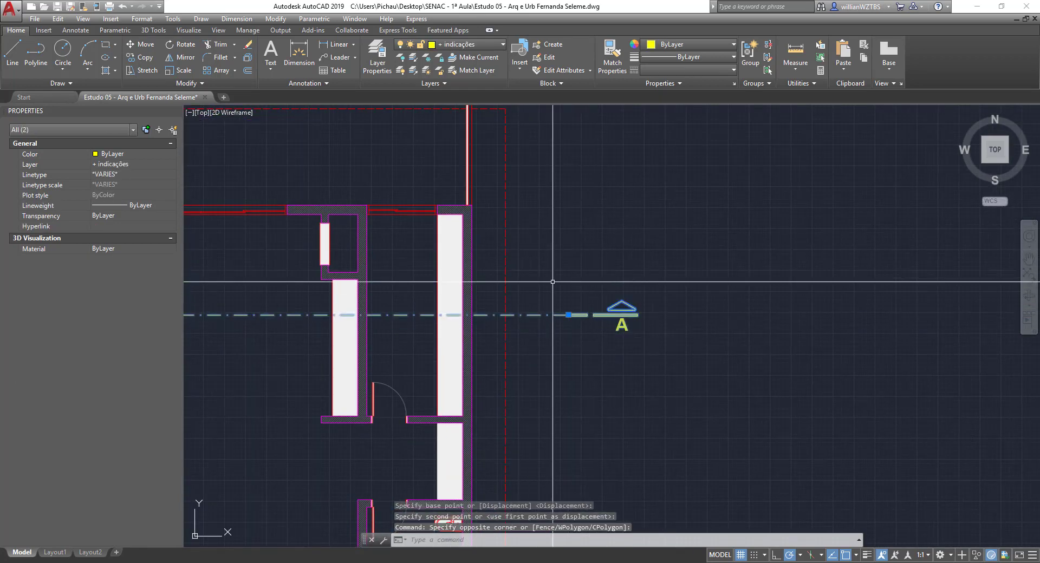
pyautogui.rightClick(607, 308)
pyautogui.click(640, 461)
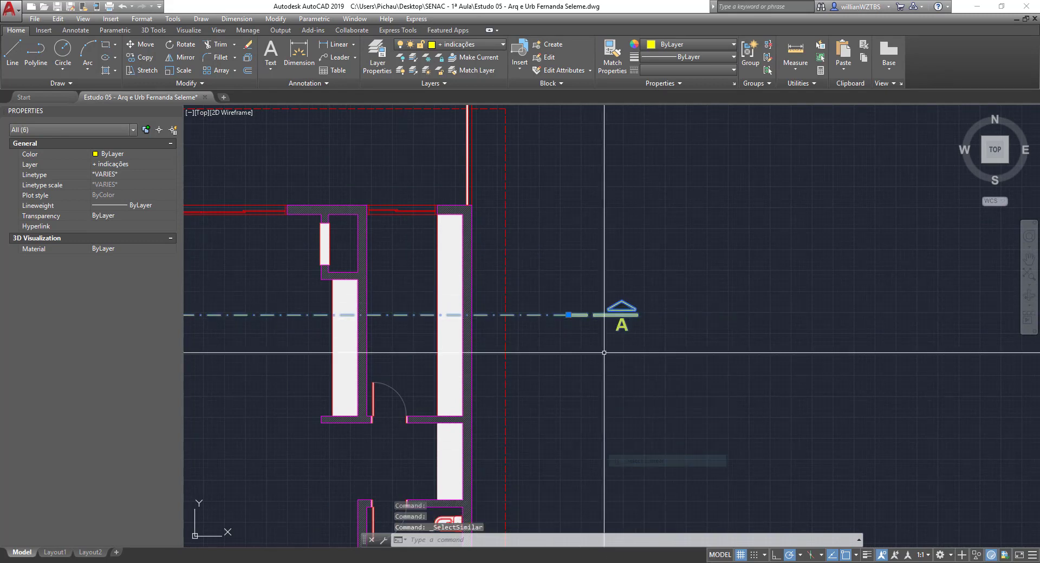
pyautogui.scroll(-6, 566, 332)
pyautogui.scroll(3, 575, 340)
pyautogui.scroll(-5, 574, 340)
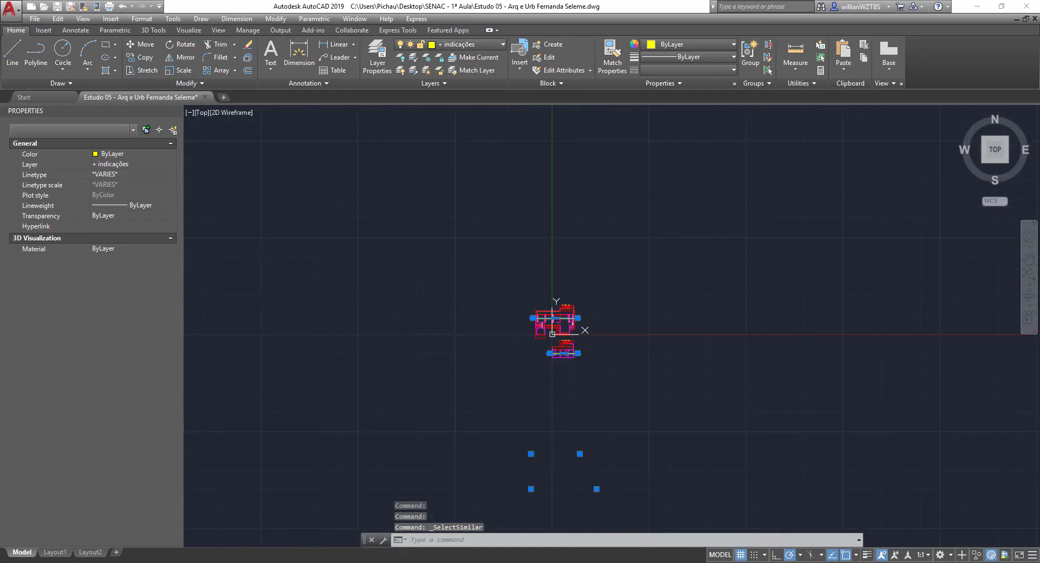
pyautogui.press('Delete')
# Select the white-filled cabinet beside the bathrooms, extend the selection to all similar outlines and fills, and erase them.
pyautogui.scroll(7, 557, 336)
pyautogui.scroll(5, 339, 221)
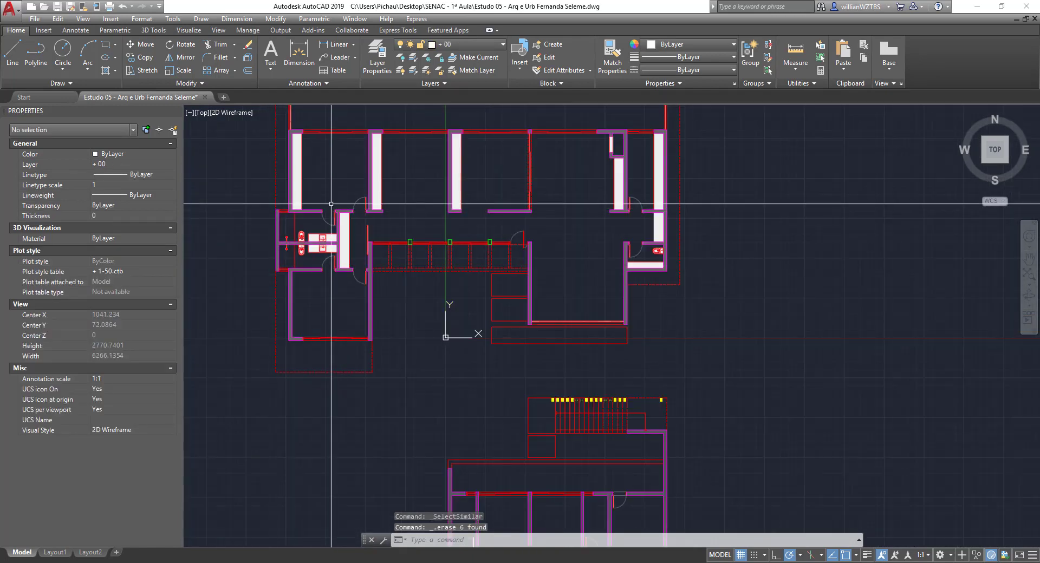
pyautogui.scroll(5, 344, 222)
pyautogui.click(345, 222)
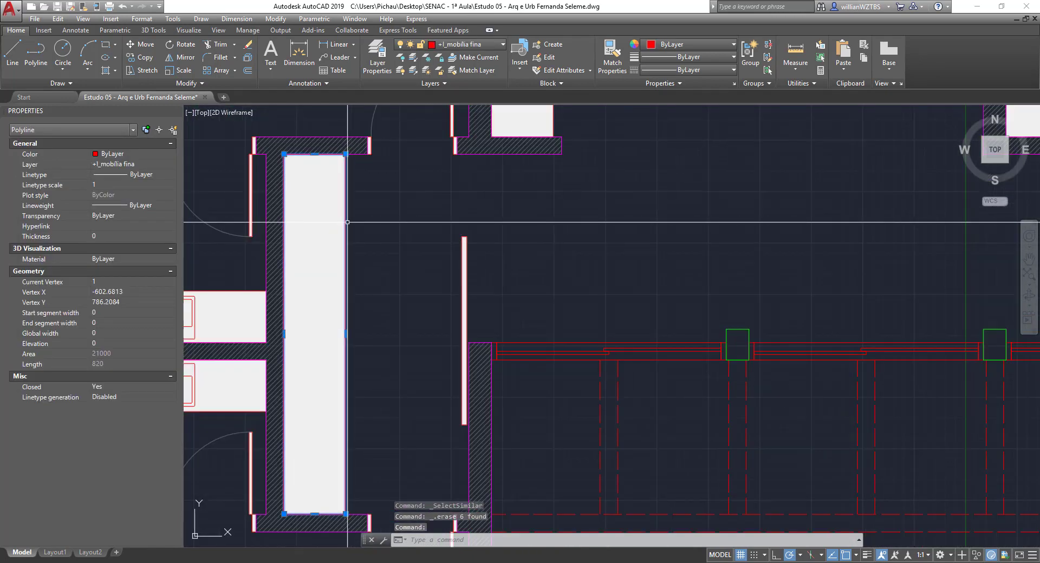
pyautogui.moveTo(356, 224); pyautogui.dragTo(504, 242, button='middle')
pyautogui.click(516, 257)
pyautogui.click(454, 212)
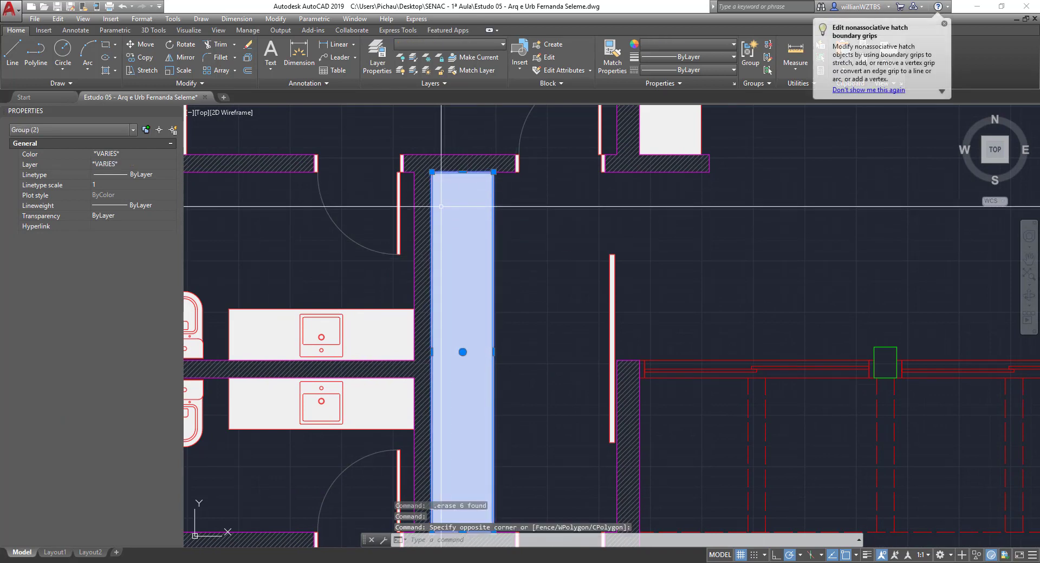
pyautogui.rightClick(443, 208)
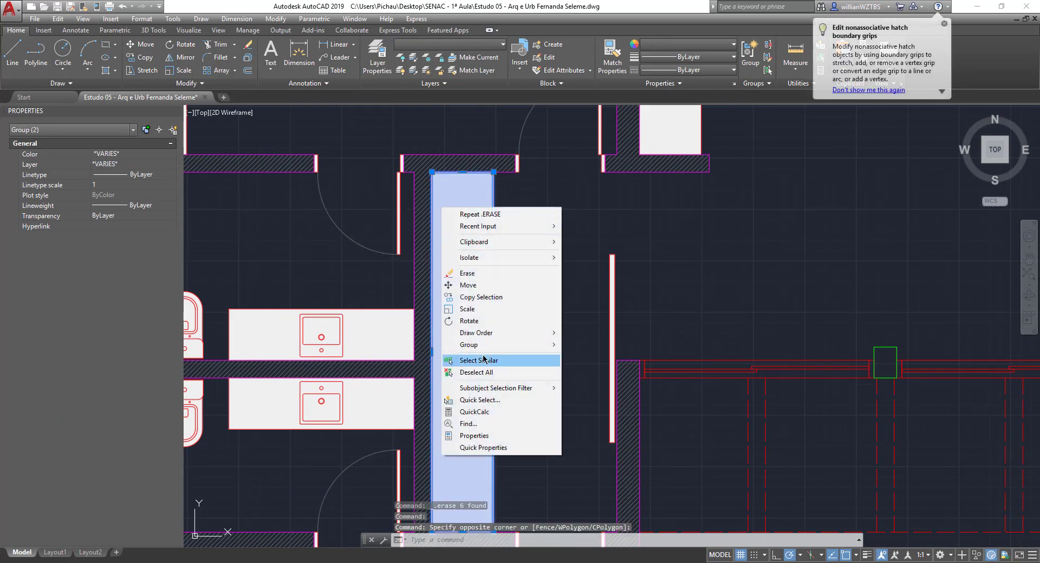
pyautogui.click(484, 362)
pyautogui.press('Delete')
# Select the shower, toilet and washbasin blocks in the upper bathroom, extend the selection to similar blocks and erase them.
pyautogui.moveTo(332, 289); pyautogui.dragTo(546, 273, button='middle')
pyautogui.click(297, 302)
pyautogui.rightClick(440, 318)
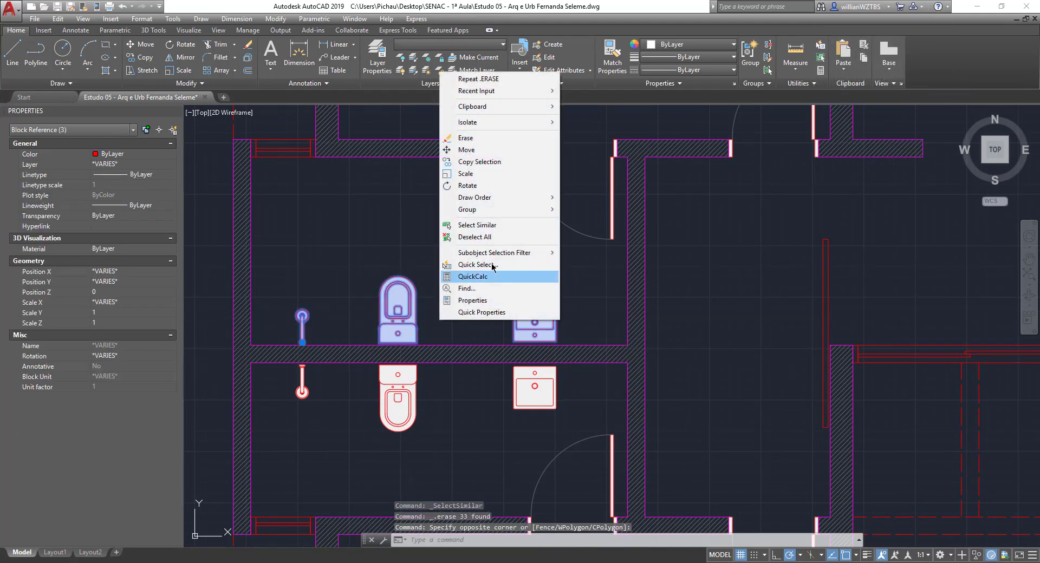
pyautogui.click(477, 225)
pyautogui.press('Delete')
pyautogui.scroll(-5, 502, 228)
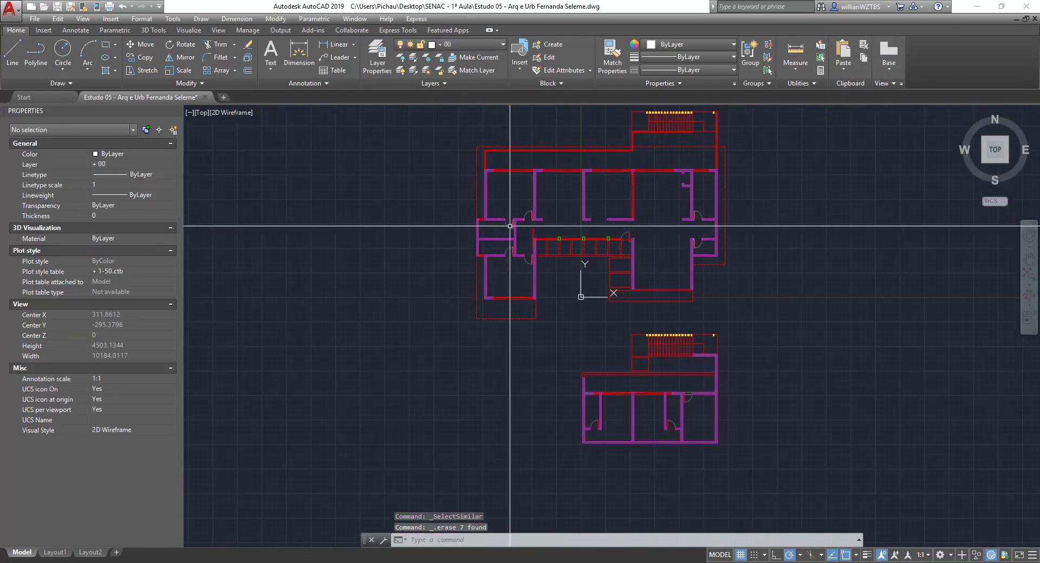
pyautogui.moveTo(676, 332); pyautogui.dragTo(621, 331, button='middle')
pyautogui.scroll(2, 564, 230)
pyautogui.scroll(-5, 527, 344)
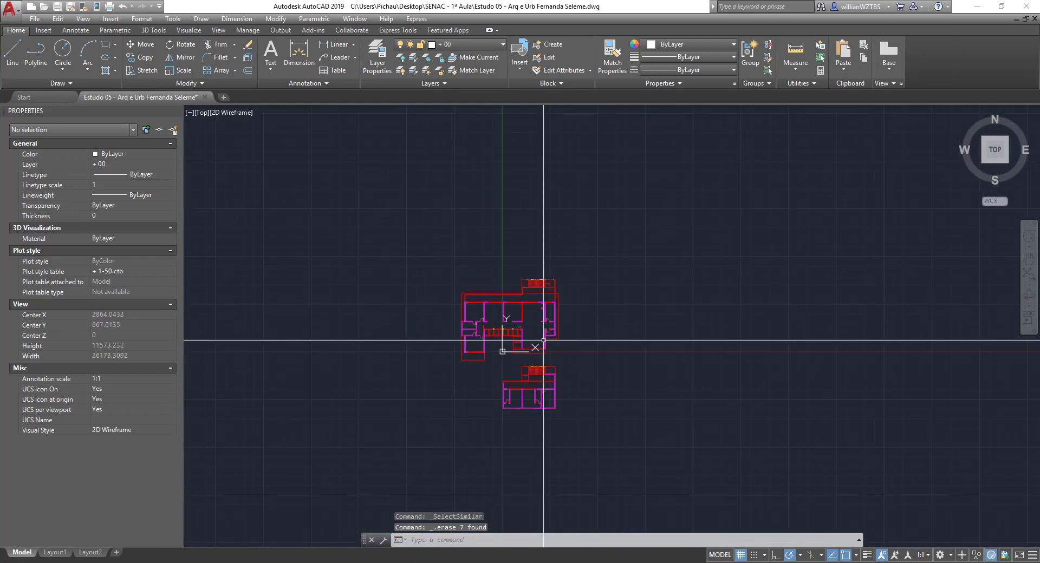
pyautogui.scroll(7, 557, 333)
pyautogui.scroll(8, 556, 333)
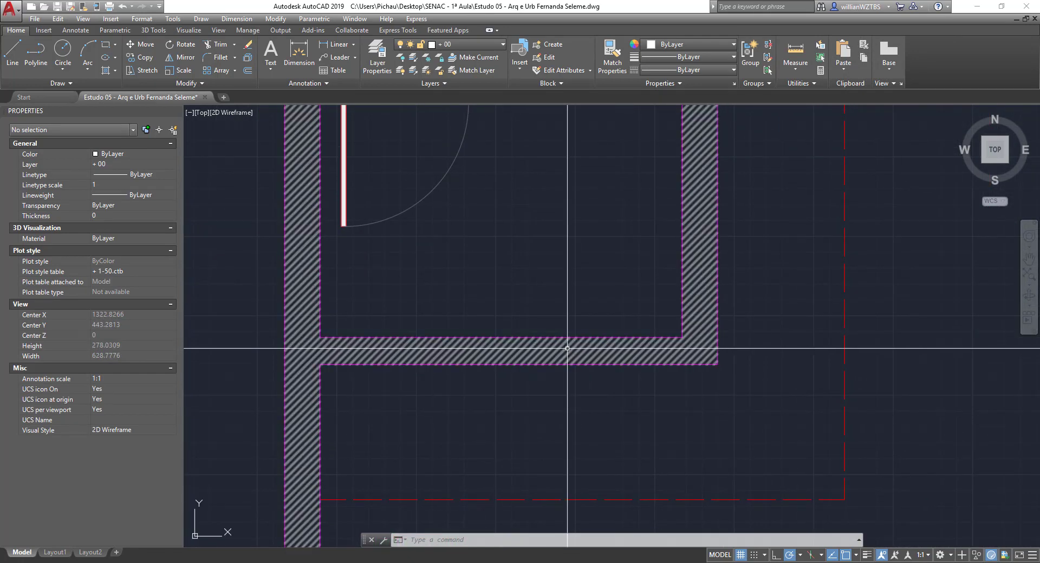
pyautogui.click(567, 348)
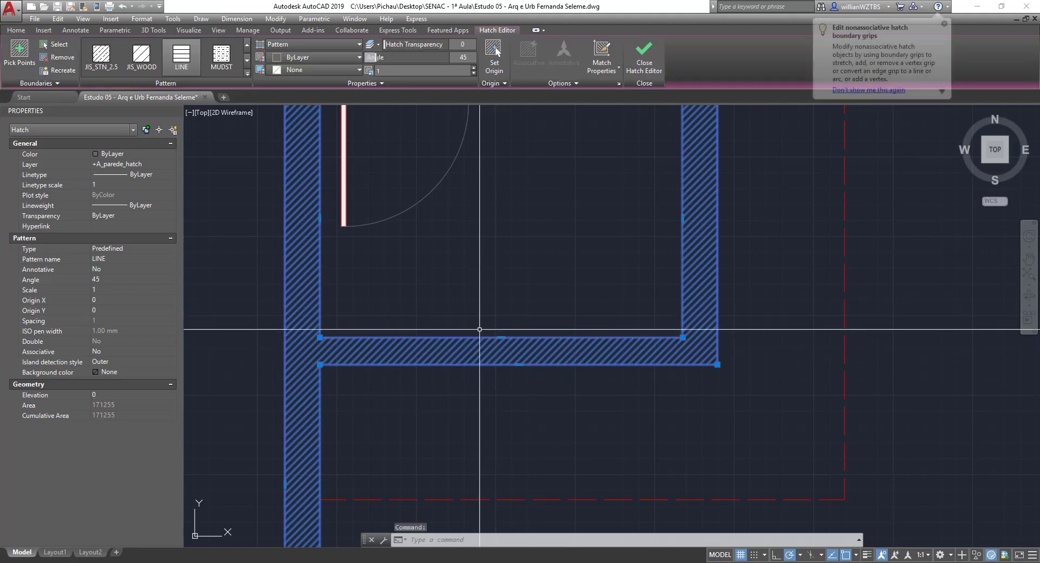
pyautogui.scroll(-8, 469, 344)
pyautogui.moveTo(486, 345)
pyautogui.scroll(5, 504, 317)
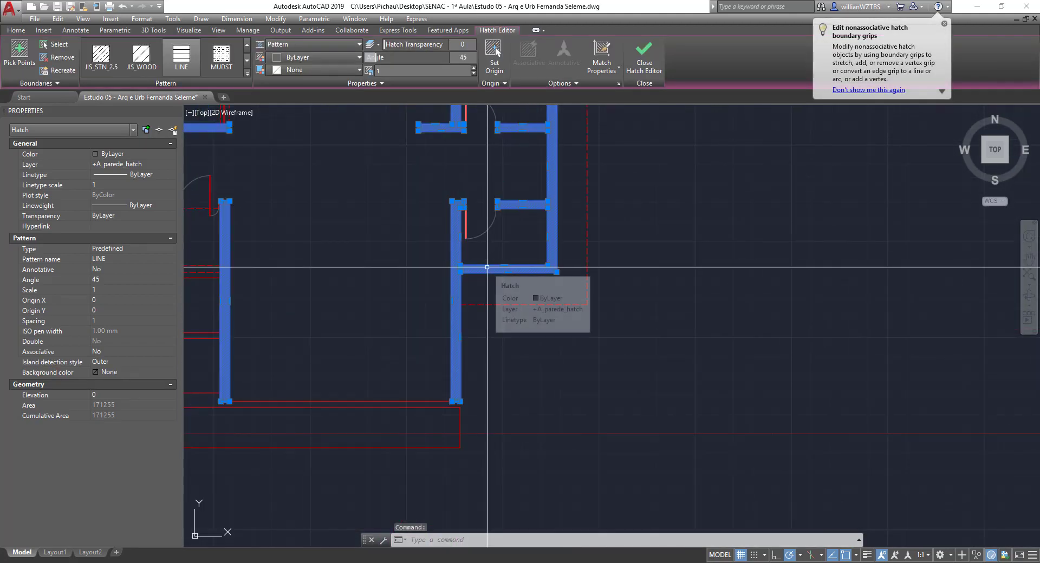
pyautogui.rightClick(487, 236)
pyautogui.click(523, 453)
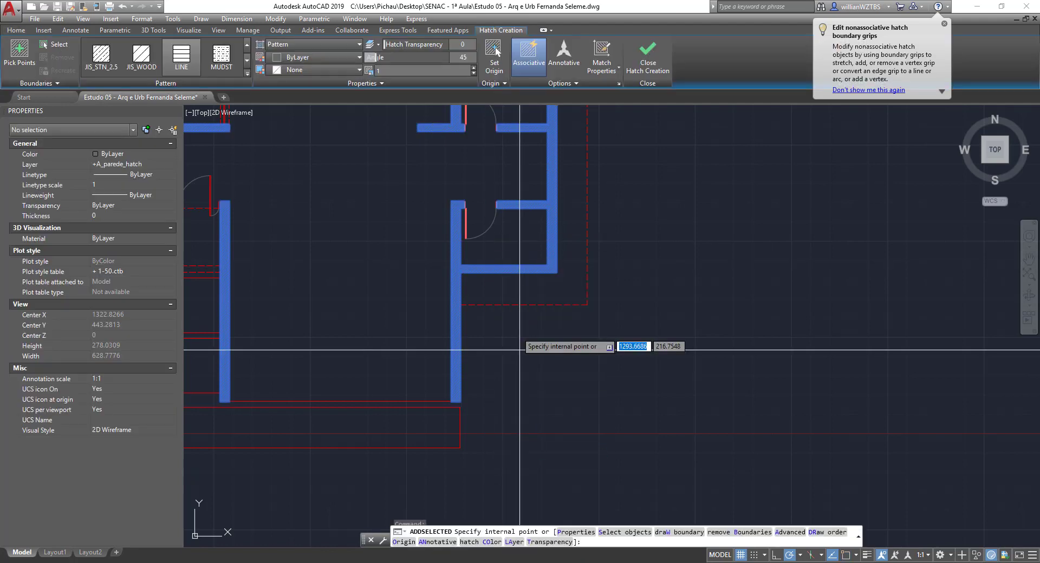
pyautogui.scroll(-5, 504, 447)
pyautogui.scroll(6, 593, 214)
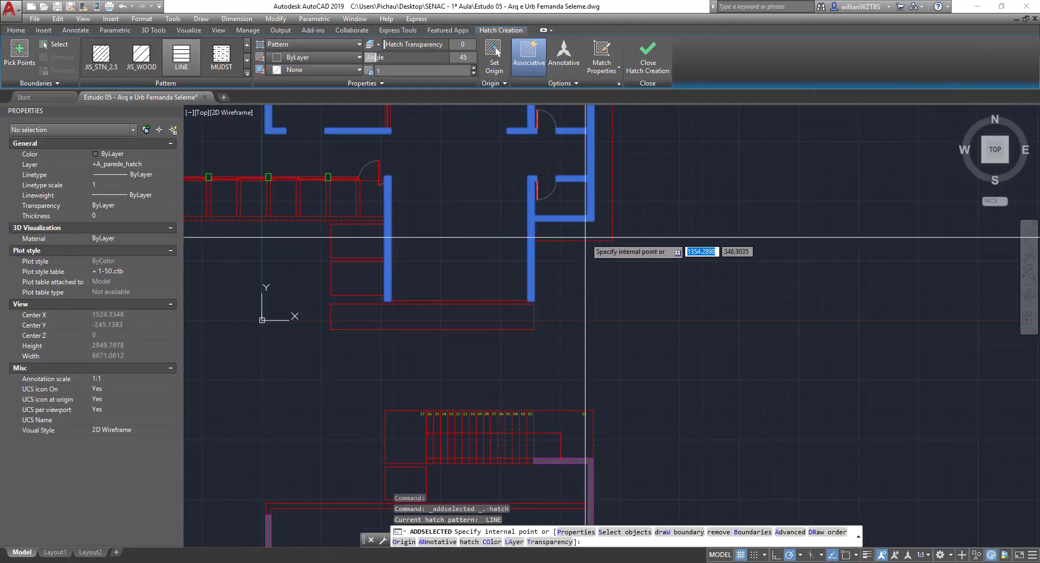
pyautogui.press('Escape')
# Select the wall hatch in the upper floor plan, extend the selection to similar hatches in both plans and erase them.
pyautogui.click(593, 203)
pyautogui.rightClick(593, 202)
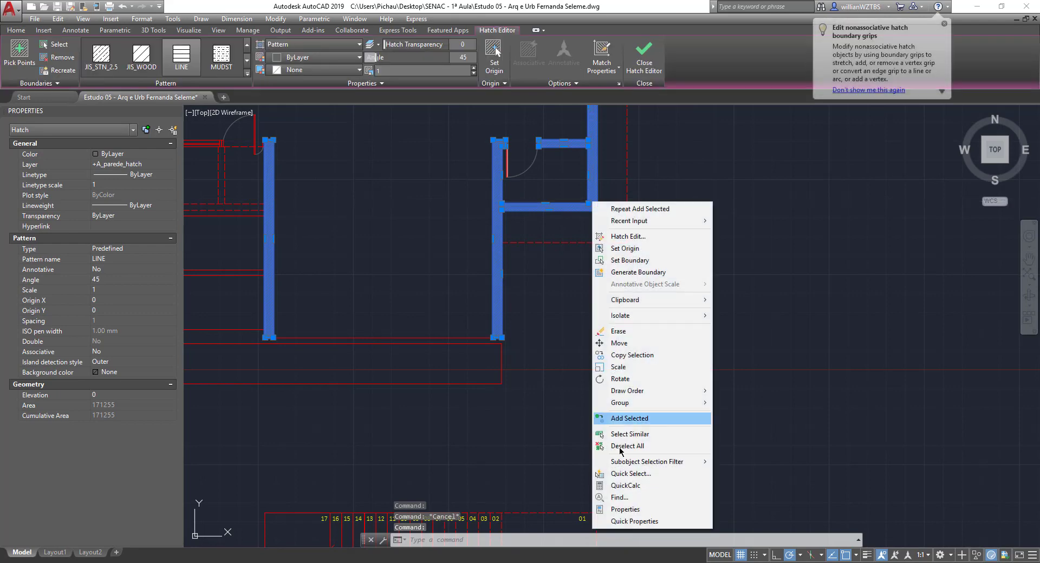
pyautogui.click(634, 435)
pyautogui.scroll(-4, 551, 317)
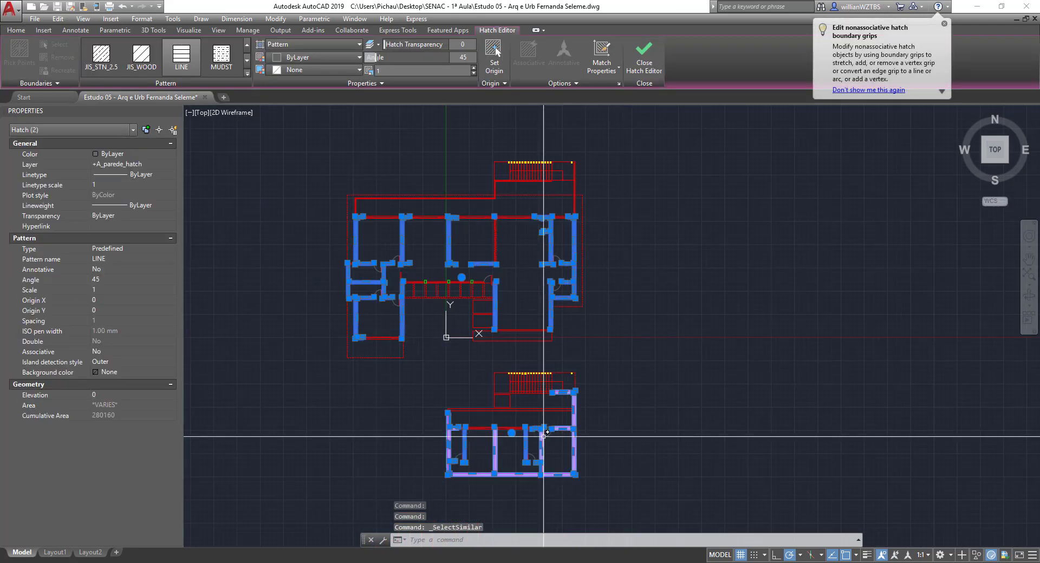
pyautogui.press('Delete')
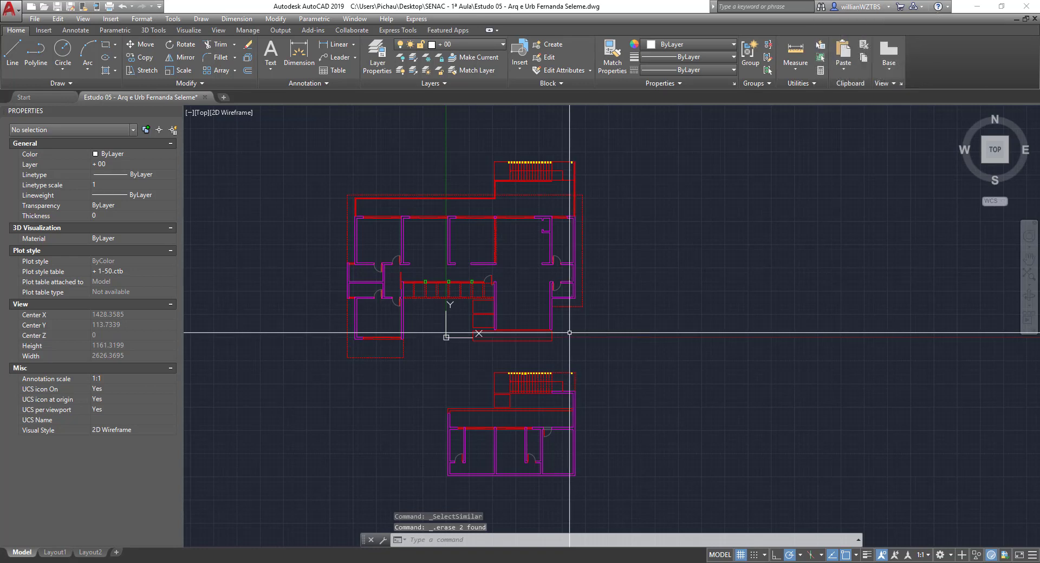
pyautogui.moveTo(574, 325); pyautogui.dragTo(606, 332, button='middle')
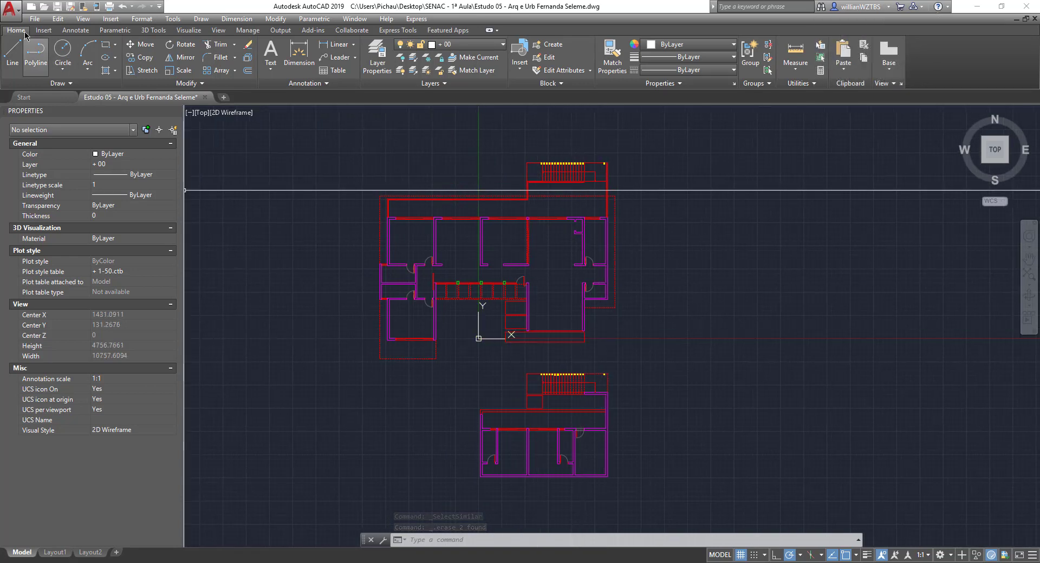
# Check the wall thickness at the wall end beside the upper plan's window with a temporary line, without keeping the line.
pyautogui.scroll(4, 594, 201)
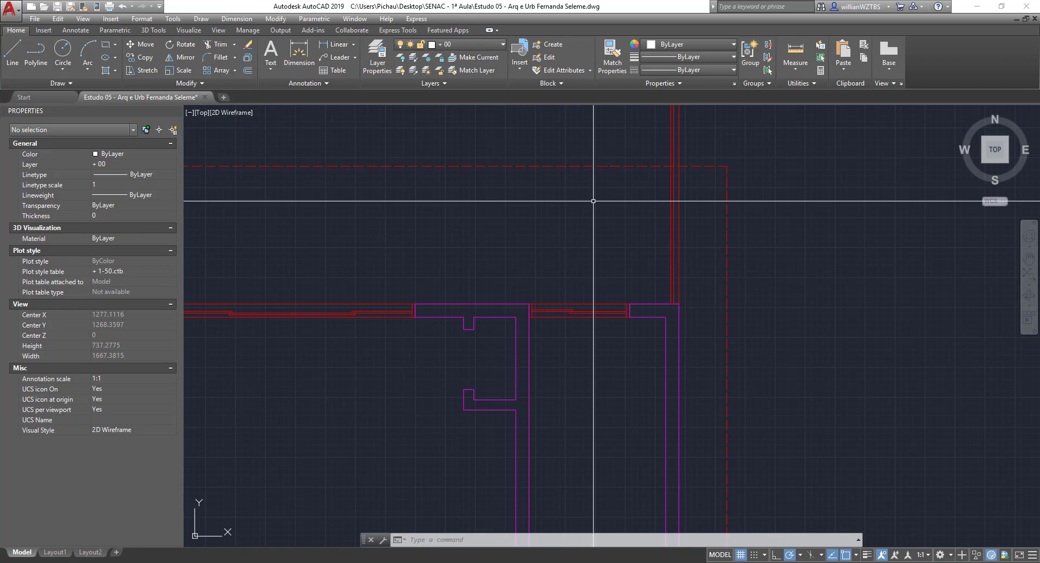
pyautogui.write('l')
pyautogui.press('Return')
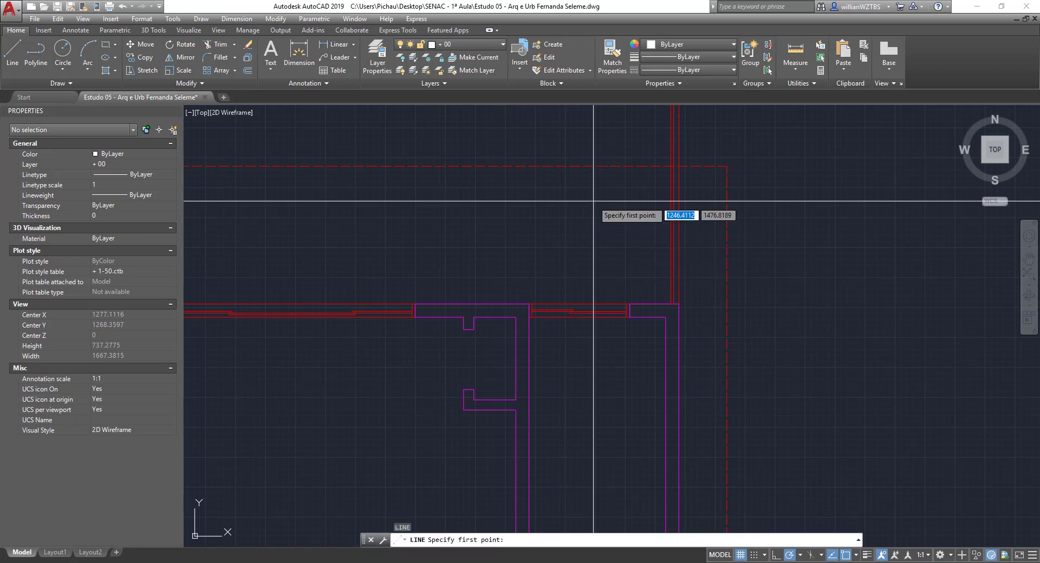
pyautogui.scroll(4, 480, 307)
pyautogui.moveTo(342, 358); pyautogui.dragTo(590, 352, button='middle')
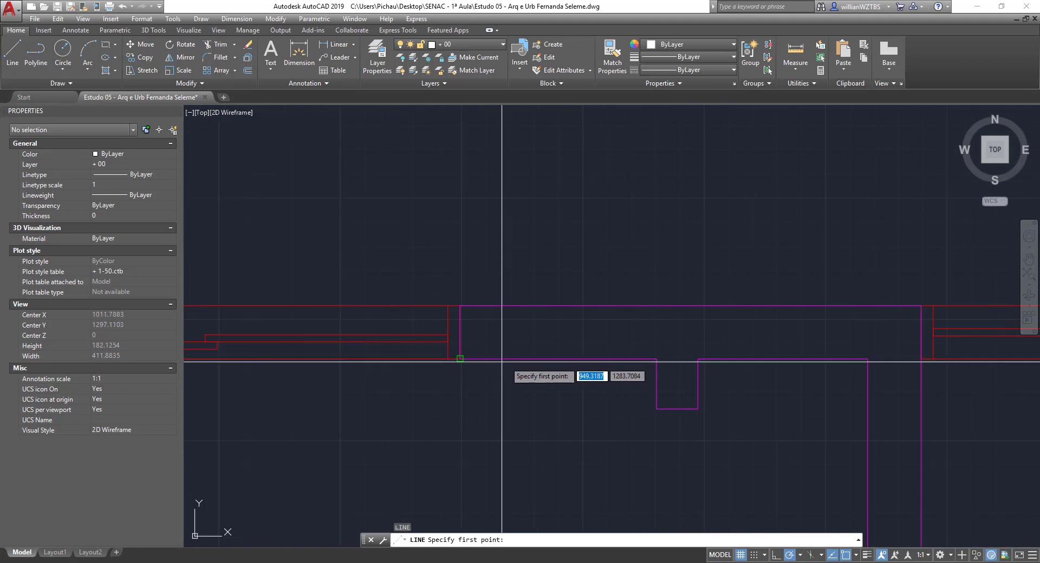
pyautogui.click(460, 358)
pyautogui.write('22')
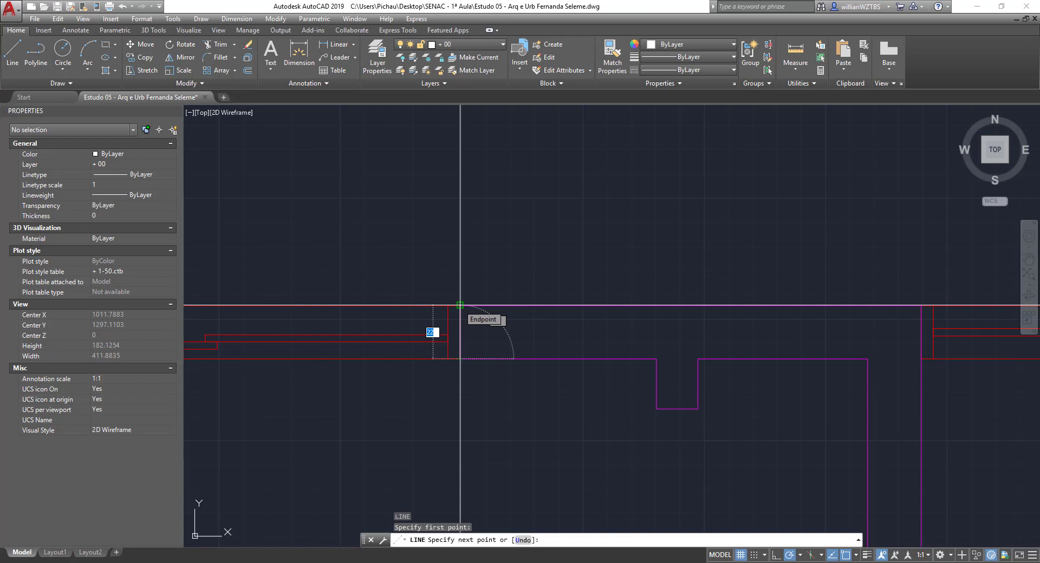
pyautogui.press('Escape')
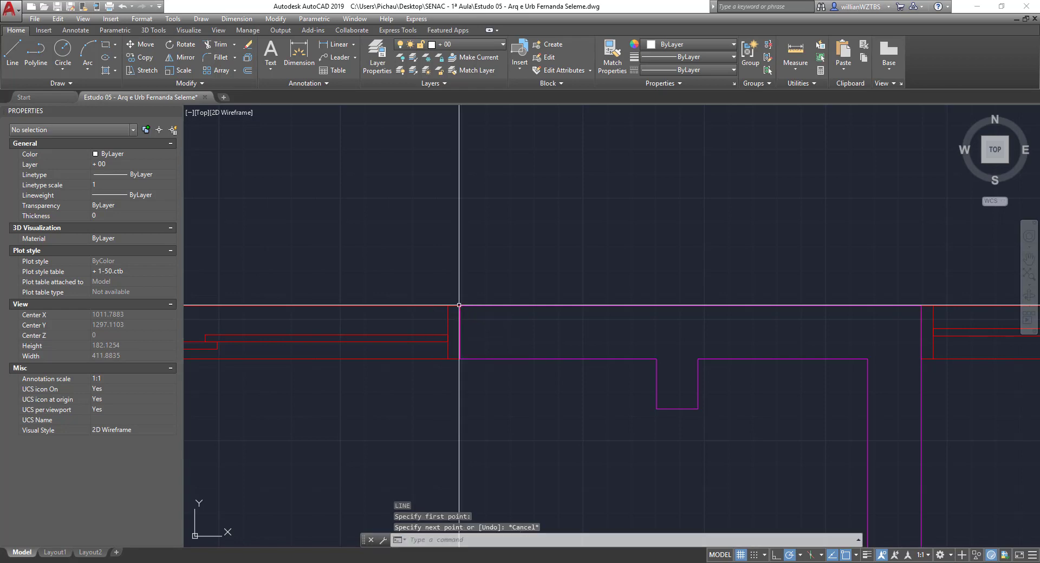
# Save a copy of the drawing in AutoCAD 2010/LT2010 format with " - Revit" appended to its file name, replacing the existing file.
pyautogui.scroll(-10, 459, 305)
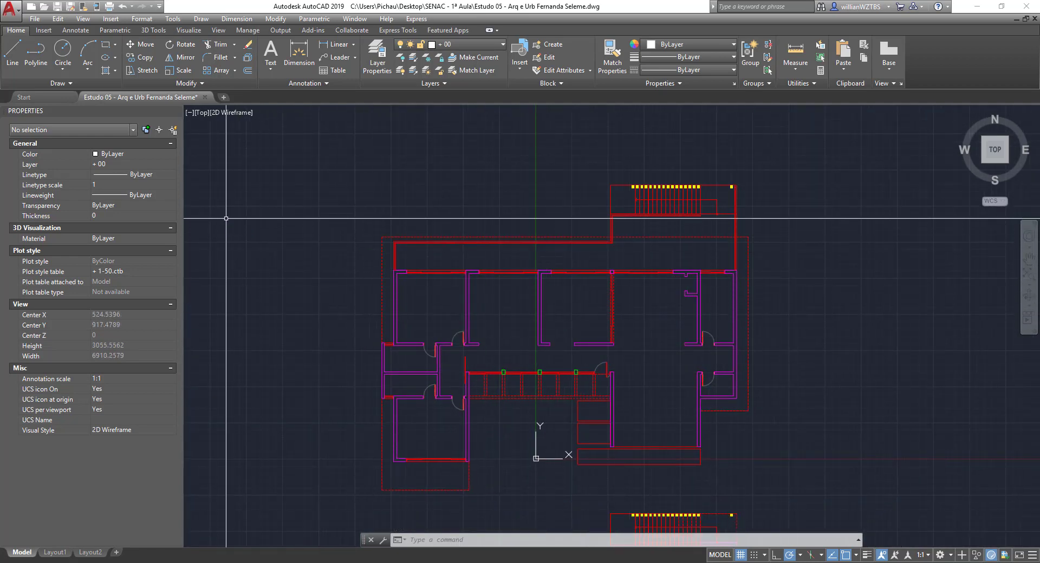
pyautogui.click(9, 9)
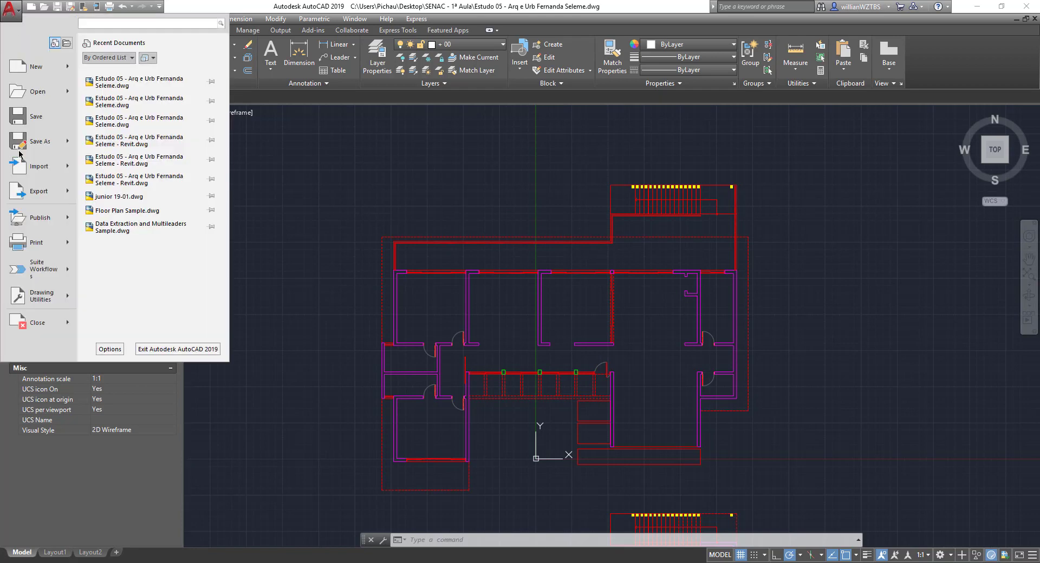
pyautogui.click(38, 142)
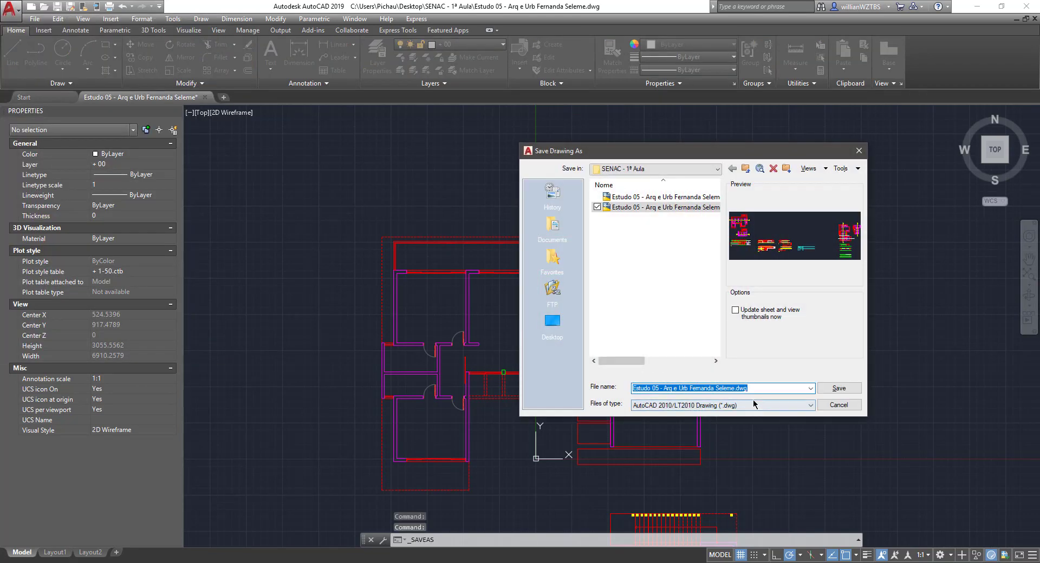
pyautogui.click(735, 389)
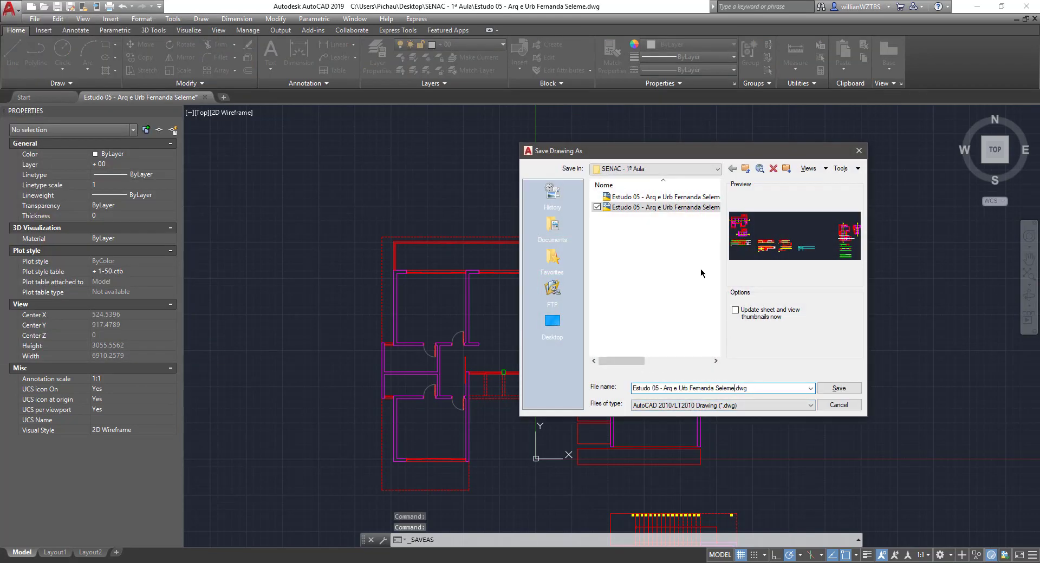
pyautogui.moveTo(608, 361); pyautogui.dragTo(613, 361)
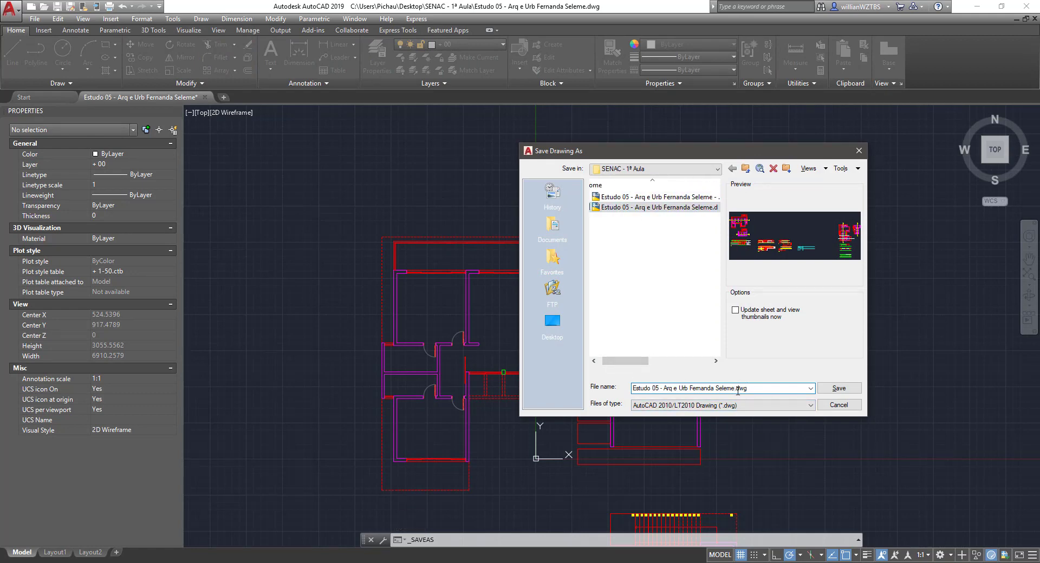
pyautogui.write('- REevit')
pyautogui.press('Delete')
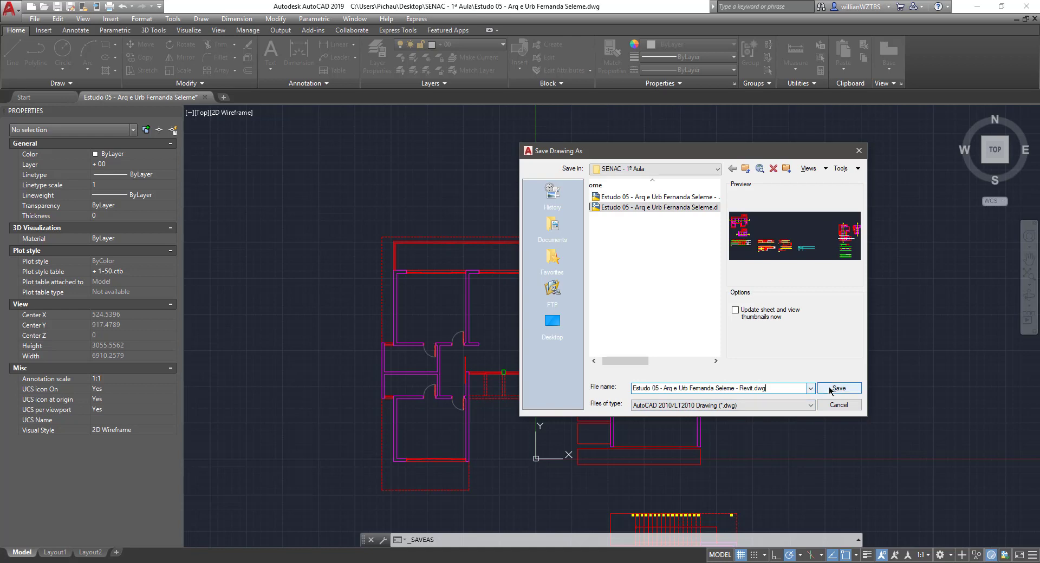
pyautogui.click(753, 407)
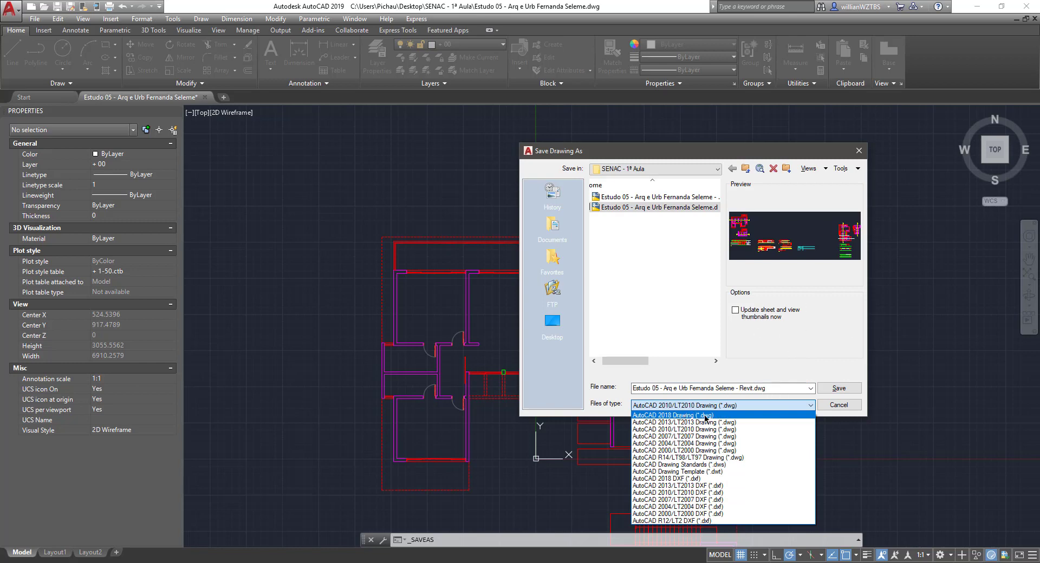
pyautogui.click(836, 385)
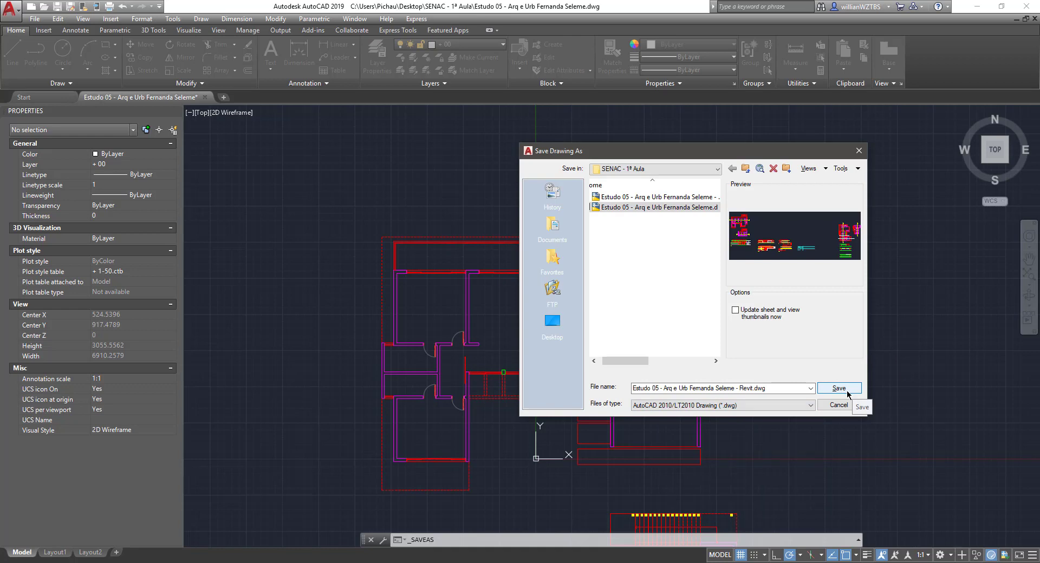
pyautogui.click(848, 393)
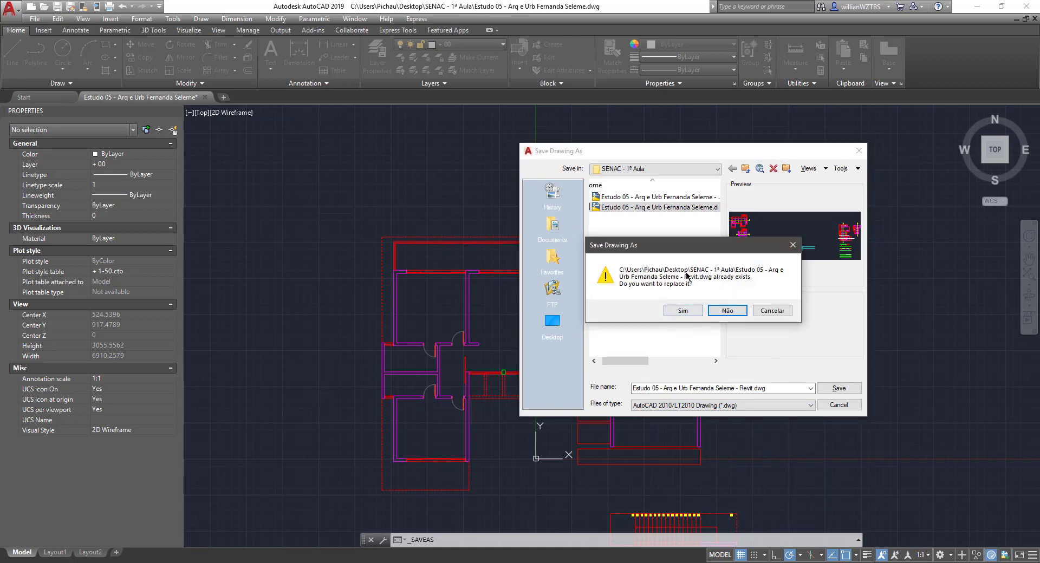
pyautogui.moveTo(714, 250); pyautogui.dragTo(448, 226)
pyautogui.click(418, 287)
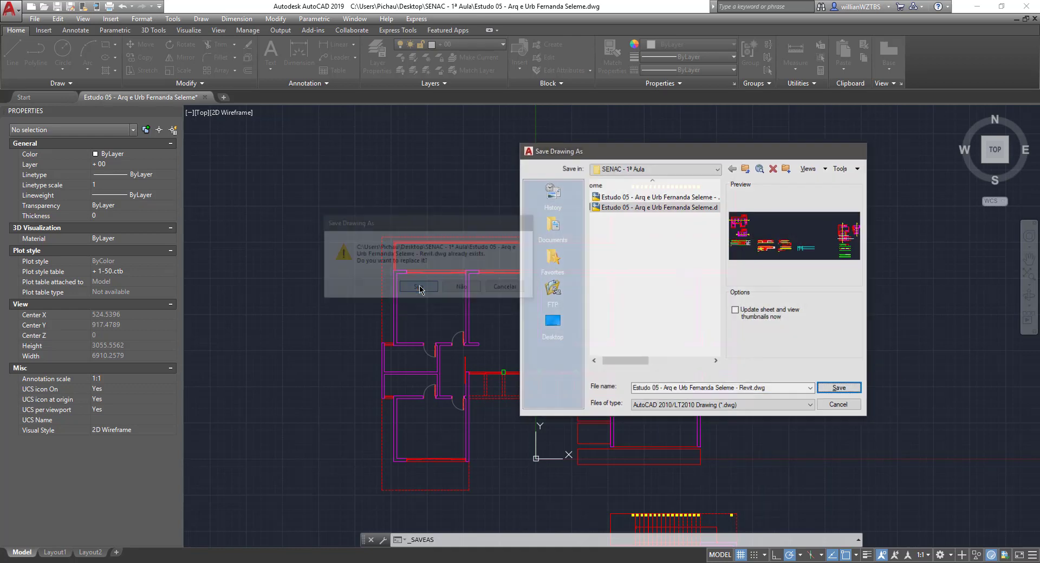
# Switch to the Revit project and open section view A.
pyautogui.moveTo(477, 351); pyautogui.dragTo(451, 324, button='middle')
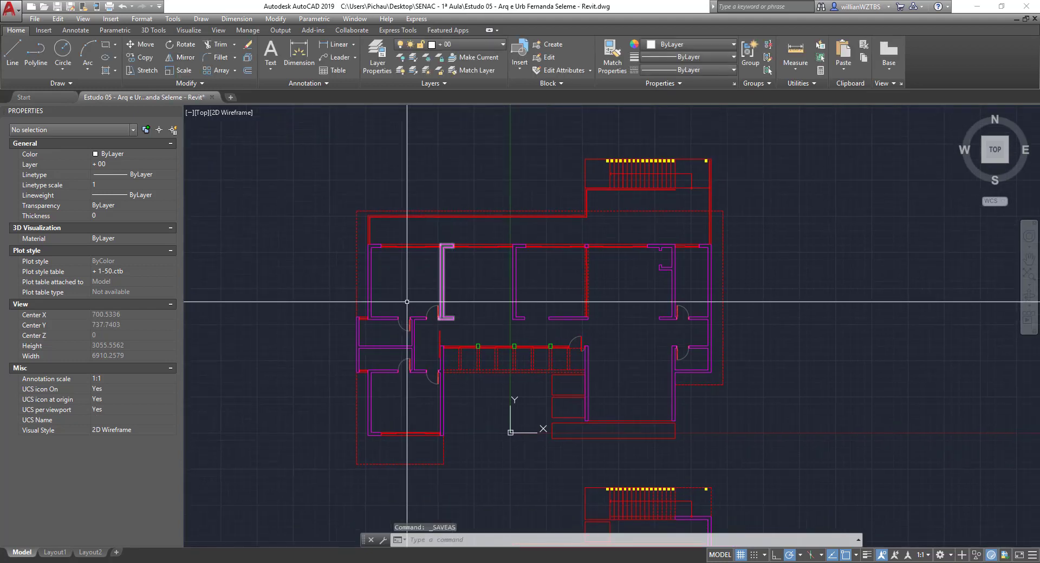
pyautogui.click(969, 6)
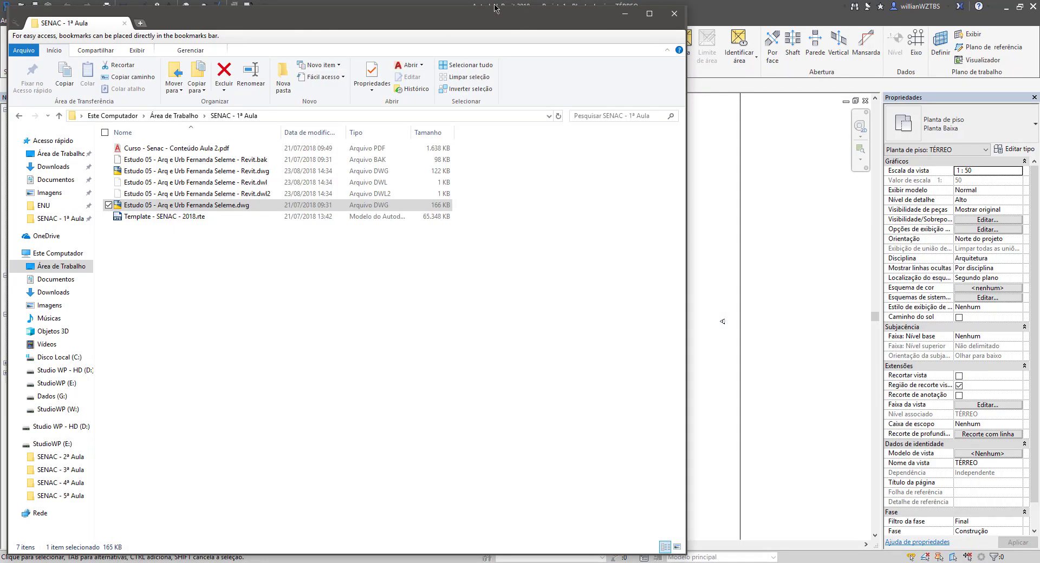
pyautogui.click(623, 17)
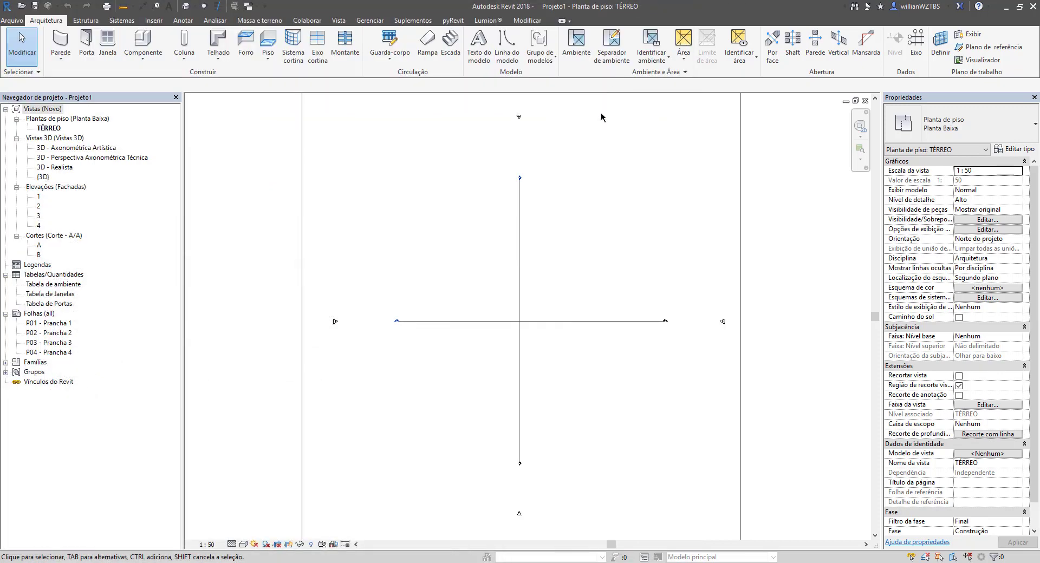
pyautogui.doubleClick(39, 246)
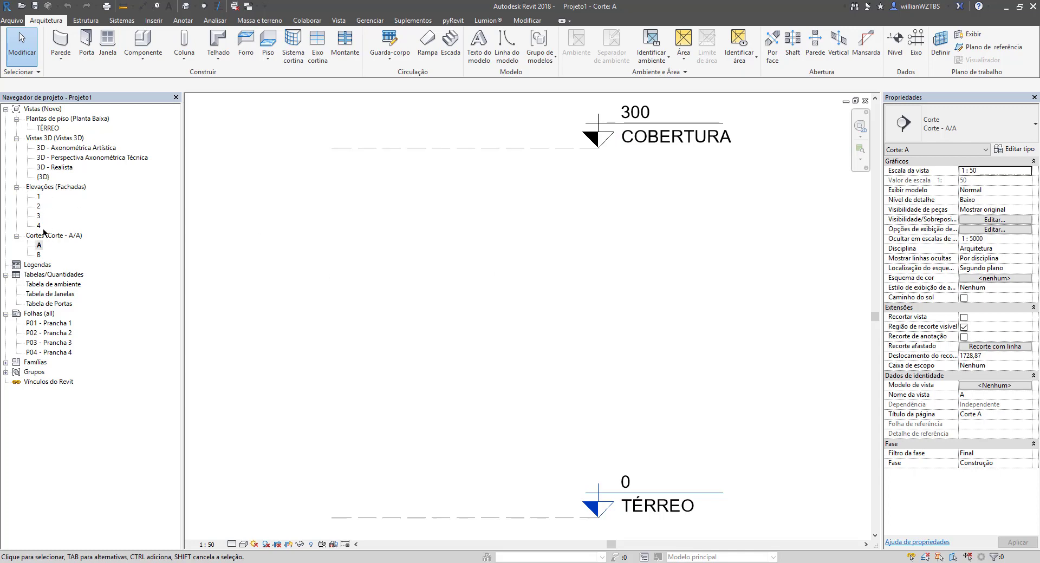
# Set the elevation of the COBERTURA level to 315.
pyautogui.scroll(-2, 615, 225)
pyautogui.click(542, 168)
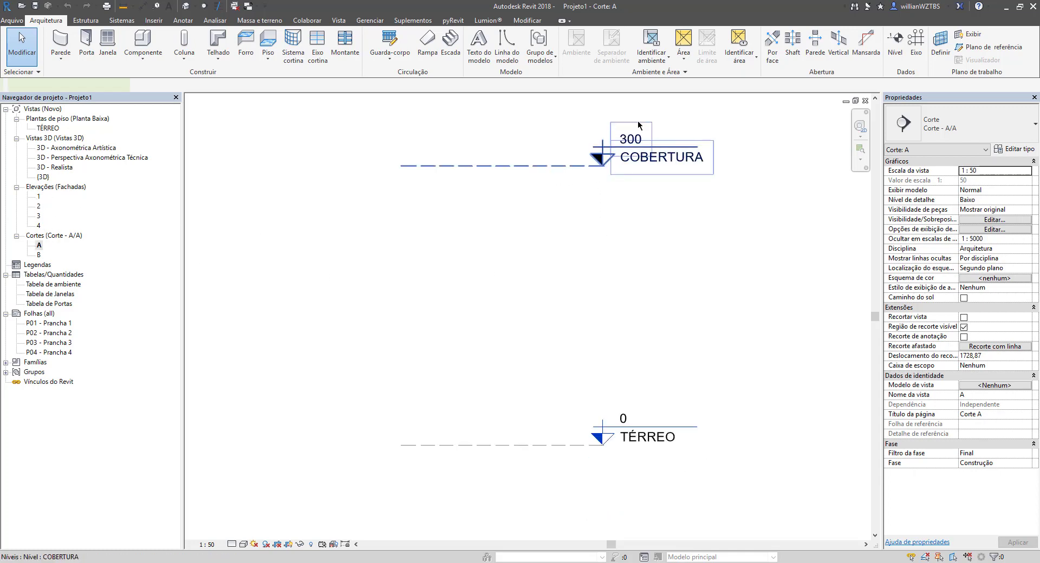
pyautogui.click(638, 125)
pyautogui.click(634, 137)
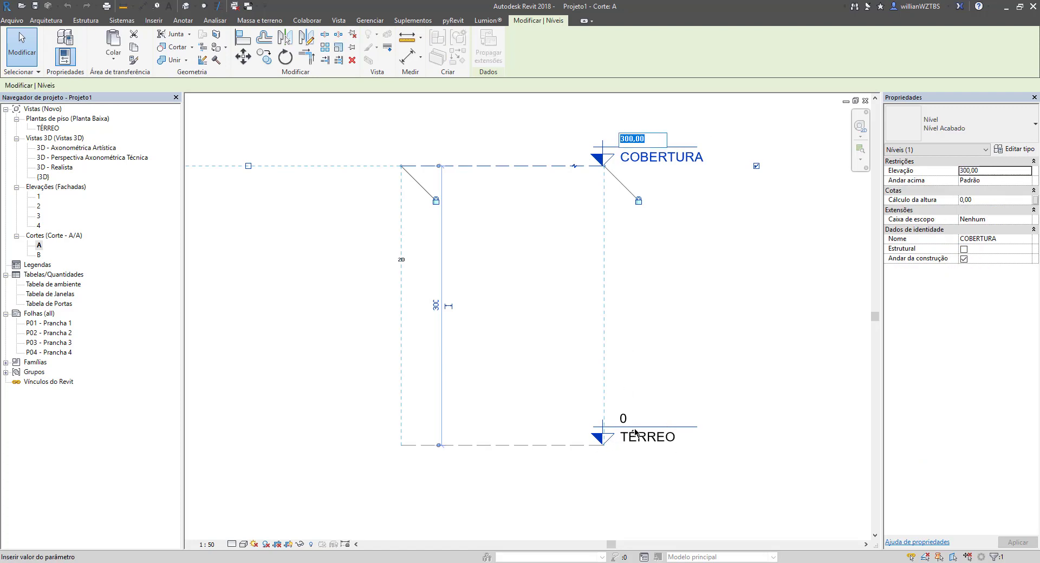
pyautogui.click(653, 136)
pyautogui.moveTo(652, 136); pyautogui.dragTo(596, 133)
pyautogui.write('315')
pyautogui.press('Return')
# Copy the TÉRREO level 315 vertically downwards to create a lower level.
pyautogui.scroll(-3, 609, 277)
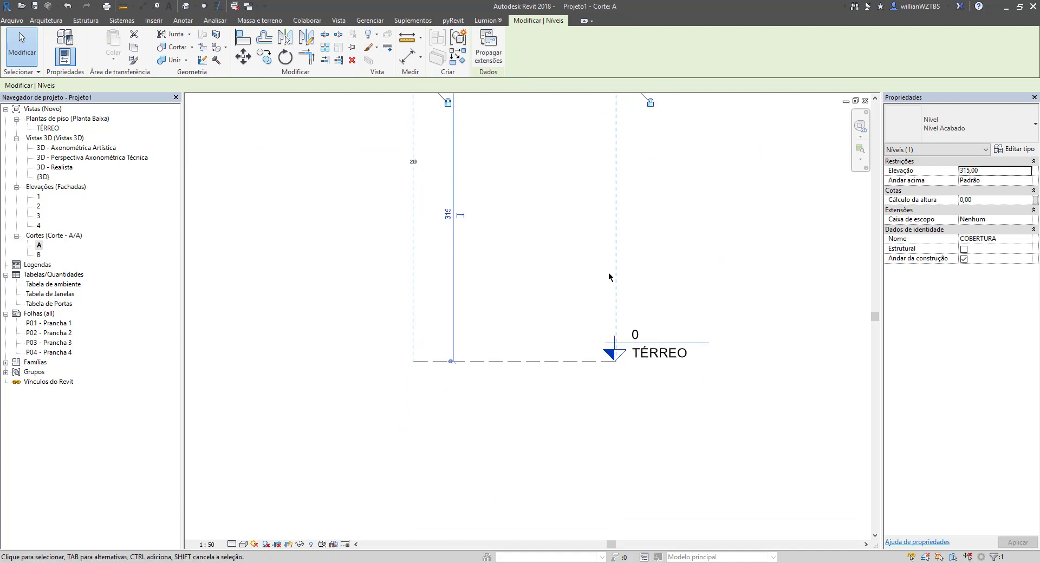
pyautogui.click(589, 317)
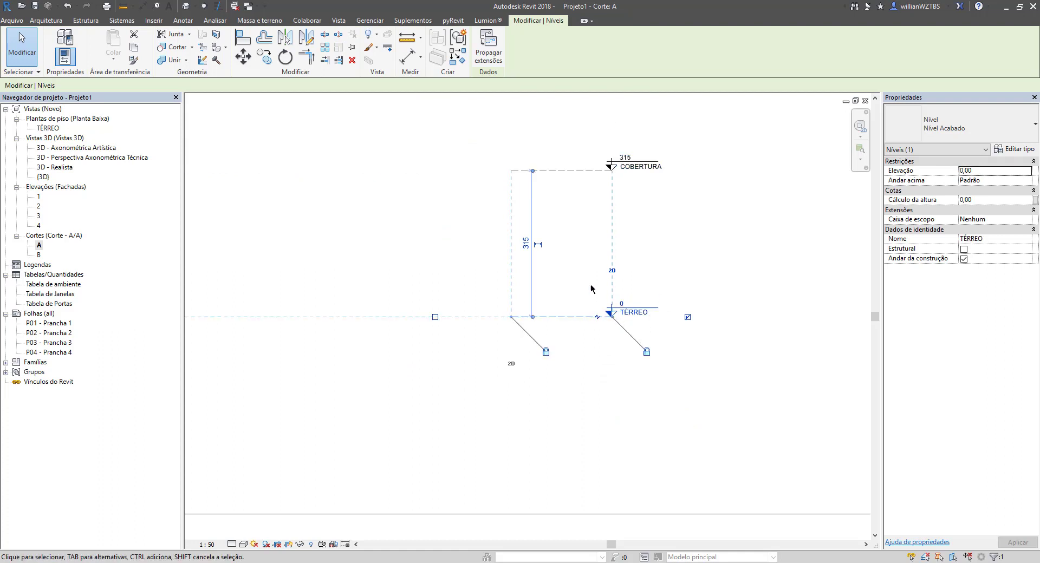
pyautogui.scroll(1, 576, 316)
pyautogui.scroll(1, 576, 317)
pyautogui.moveTo(576, 317); pyautogui.dragTo(483, 271, button='middle')
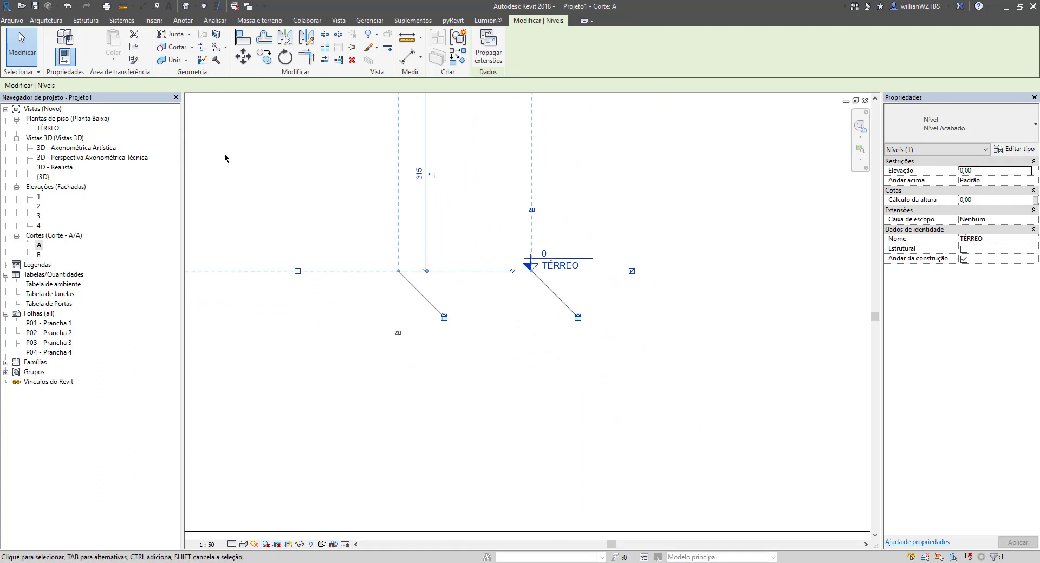
pyautogui.click(264, 61)
pyautogui.click(482, 271)
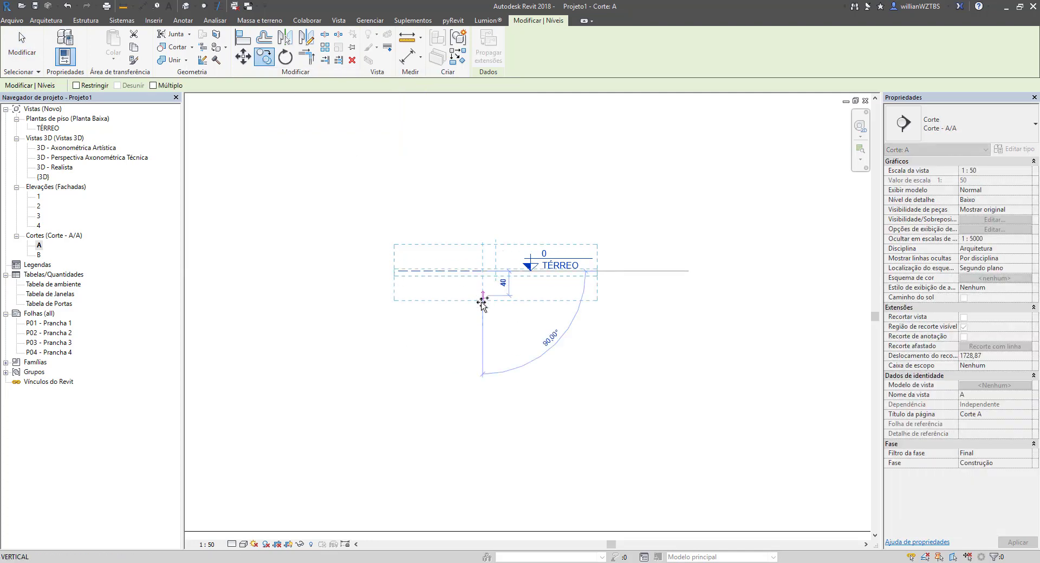
pyautogui.write('315')
pyautogui.press('Return')
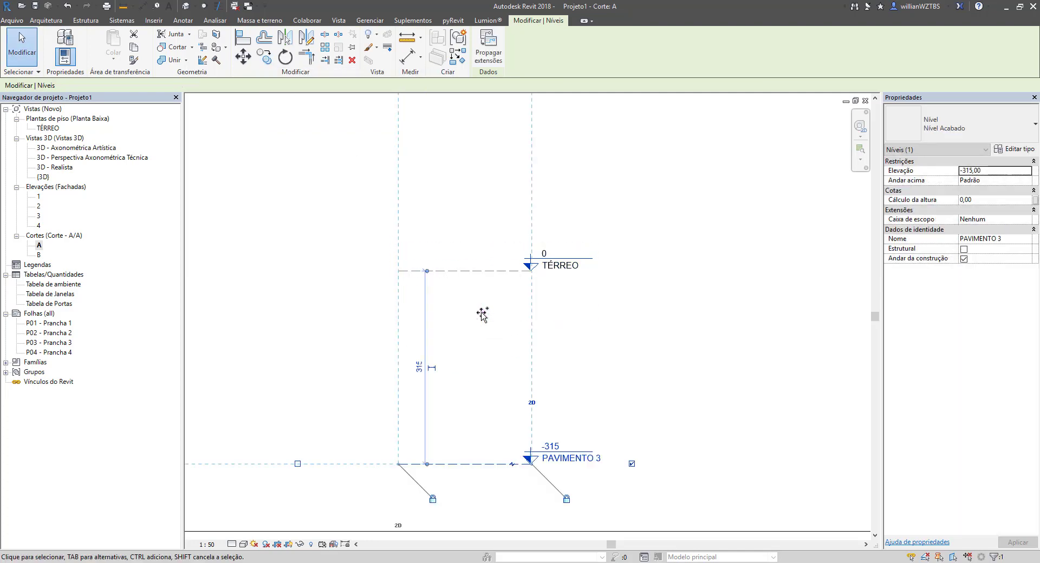
# Rename the lower level PAVIMENTO 3 as SUBSOLO.
pyautogui.click(610, 271)
pyautogui.scroll(-2, 589, 160)
pyautogui.moveTo(595, 172); pyautogui.dragTo(606, 239, button='middle')
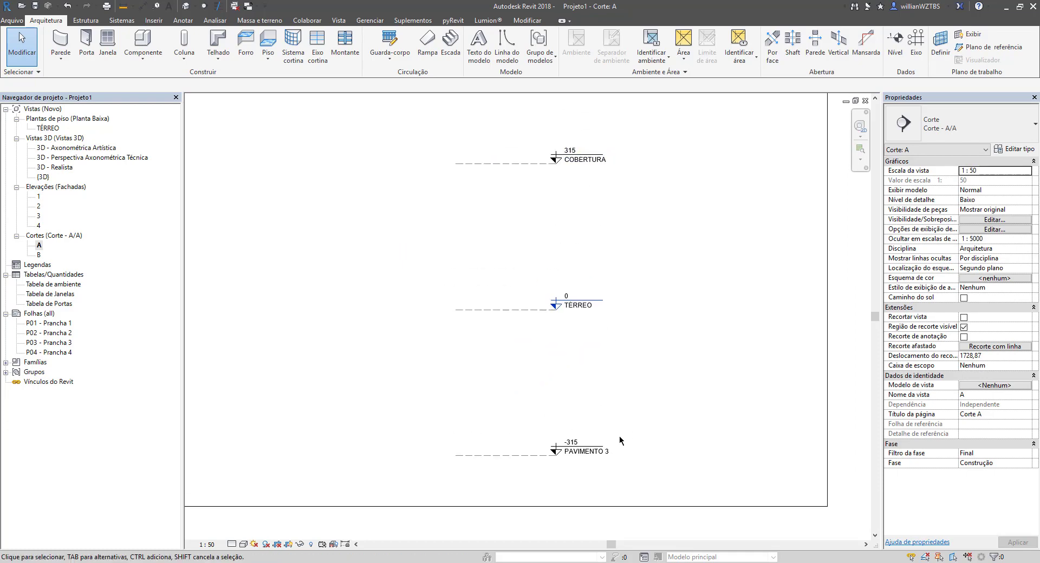
pyautogui.scroll(1, 619, 441)
pyautogui.doubleClick(596, 452)
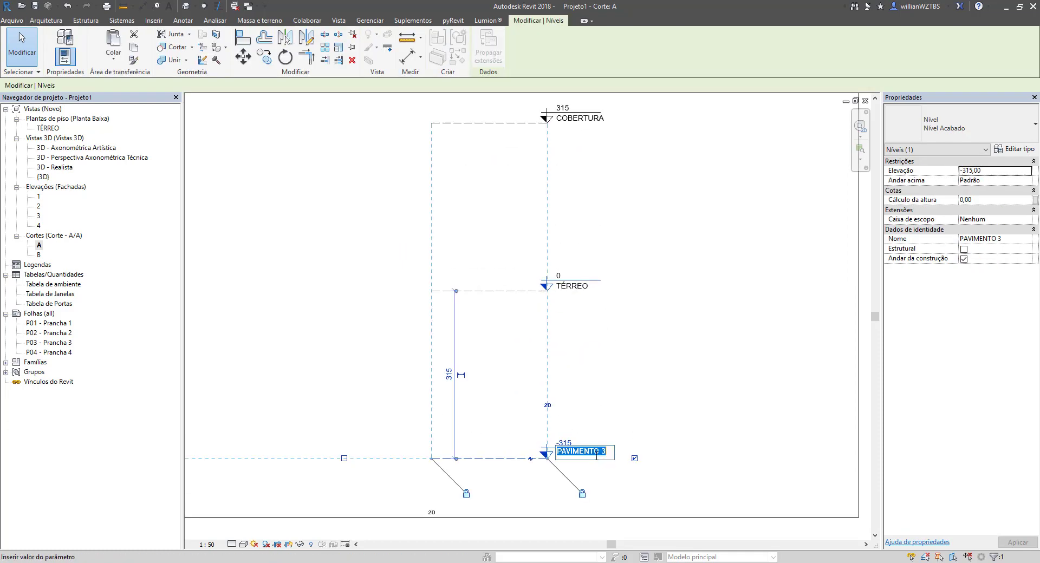
pyautogui.write('SUBSOLO')
pyautogui.press('Return')
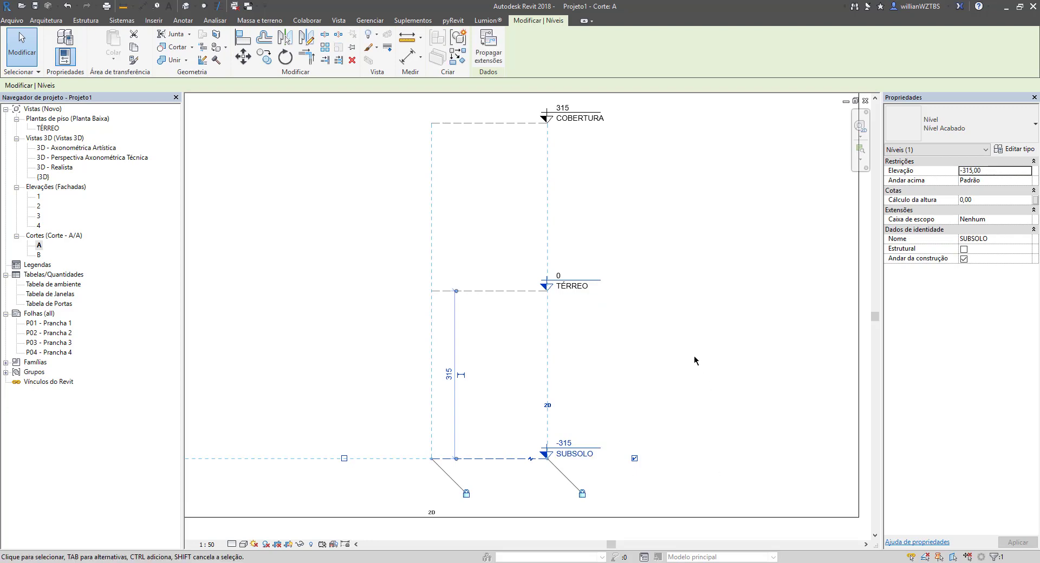
pyautogui.click(688, 341)
pyautogui.scroll(-3, 682, 325)
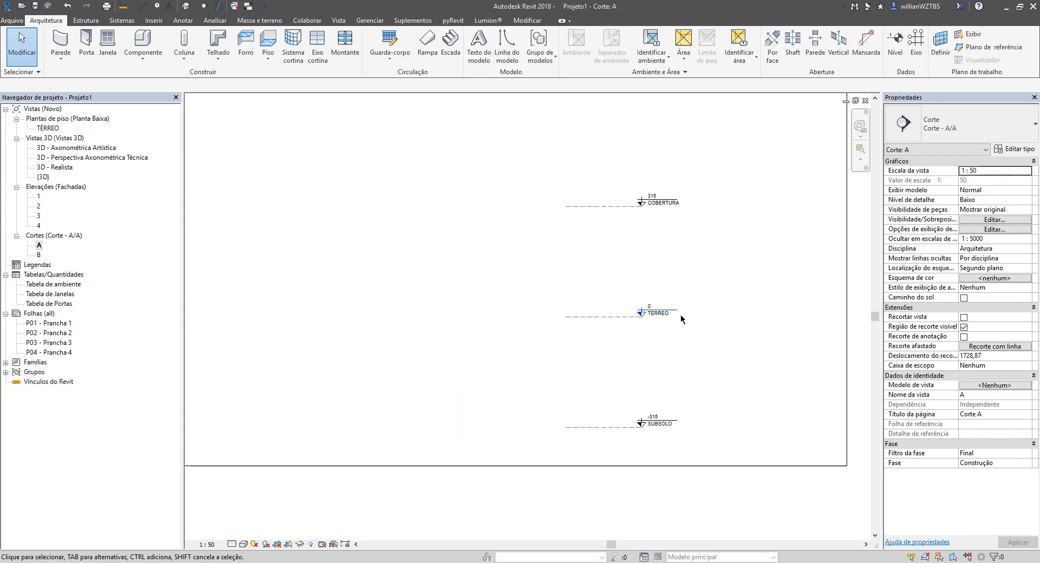
# In the TÉRREO floor plan, start a CAD import and choose the "- Revit" DWG copy from the SENAC - 1ª Aula folder.
pyautogui.doubleClick(48, 128)
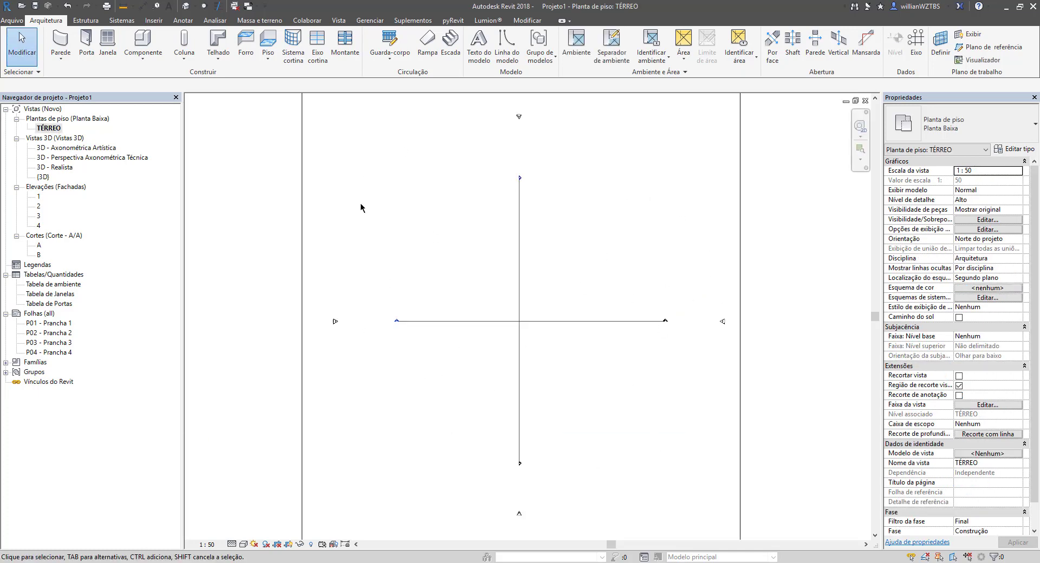
pyautogui.click(150, 22)
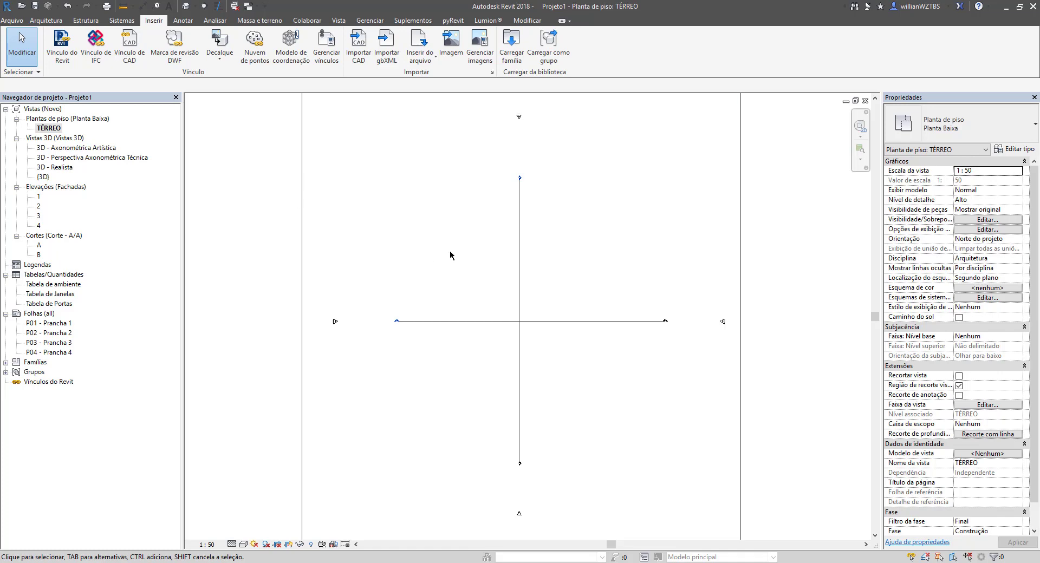
pyautogui.click(359, 48)
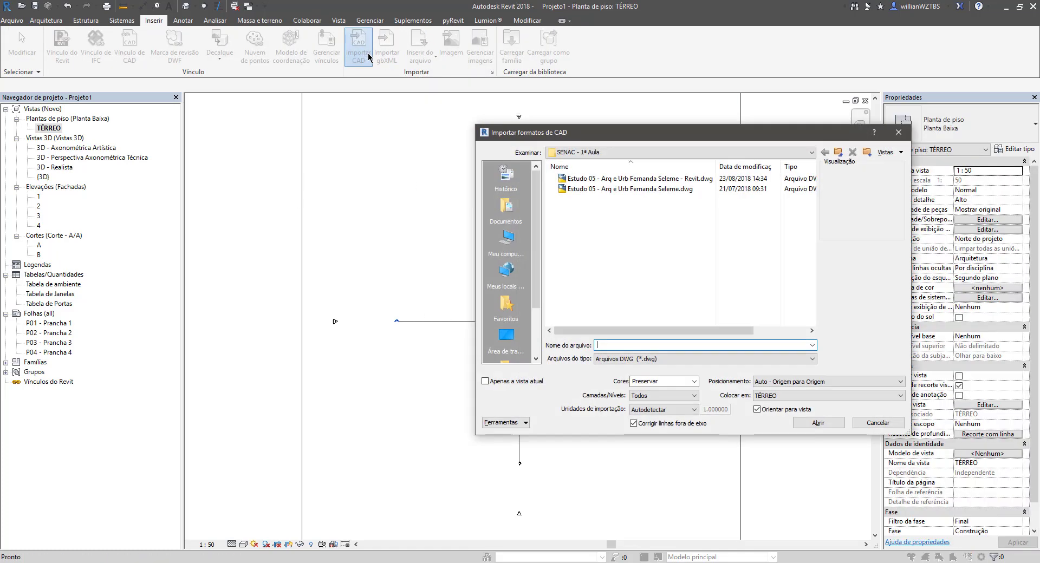
pyautogui.moveTo(656, 138); pyautogui.dragTo(458, 139)
pyautogui.click(477, 180)
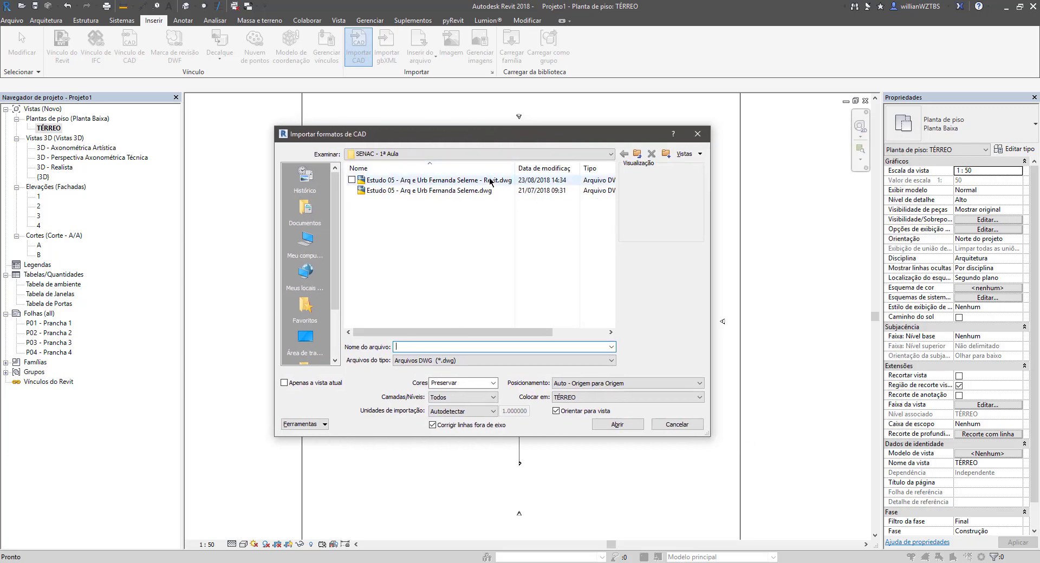
pyautogui.click(417, 155)
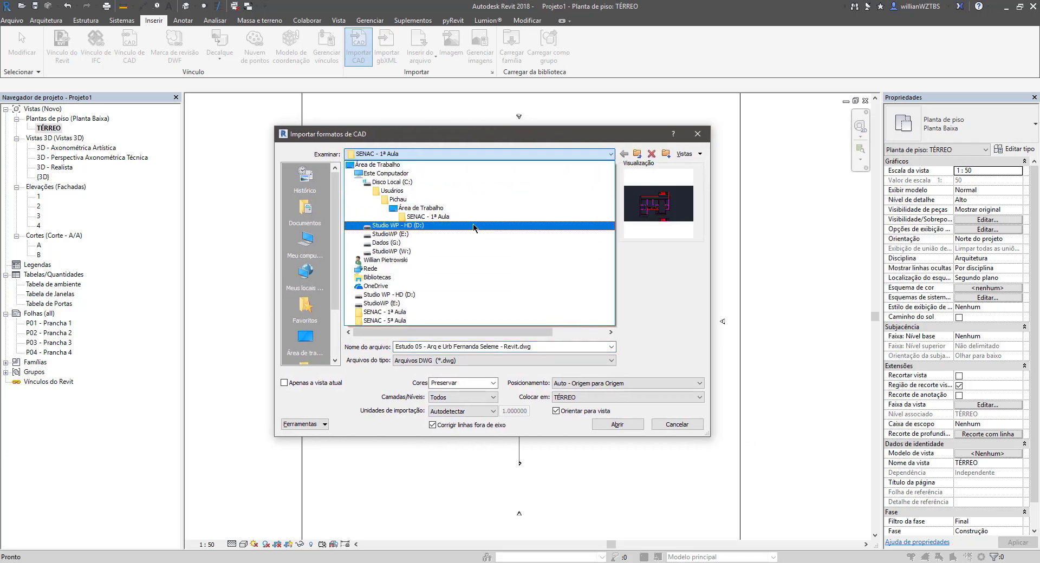
pyautogui.click(428, 226)
pyautogui.click(444, 183)
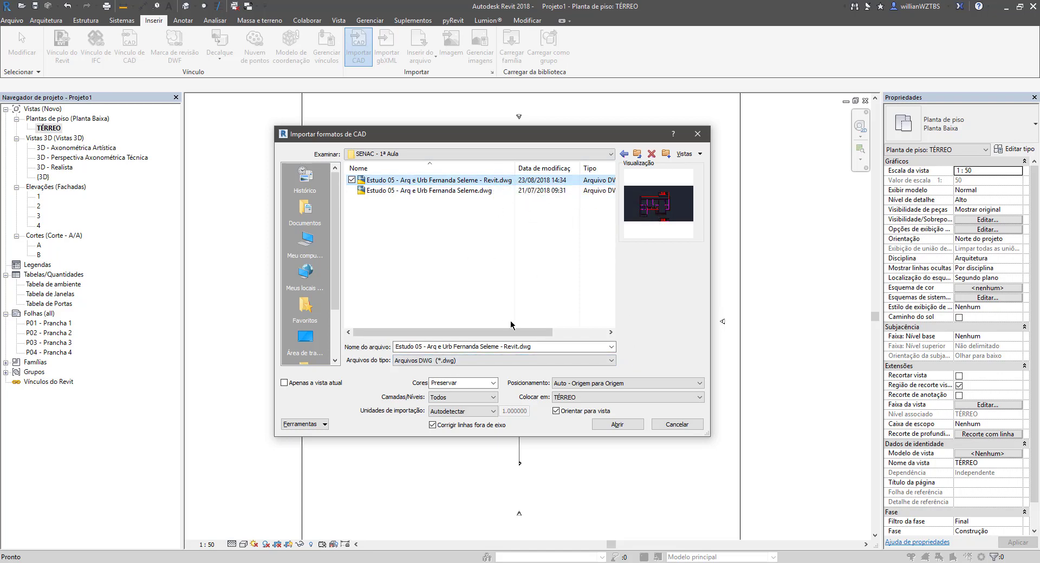
# Set the import colours to Preto e Branco, layers to Todos and import units to centímetro.
pyautogui.click(494, 383)
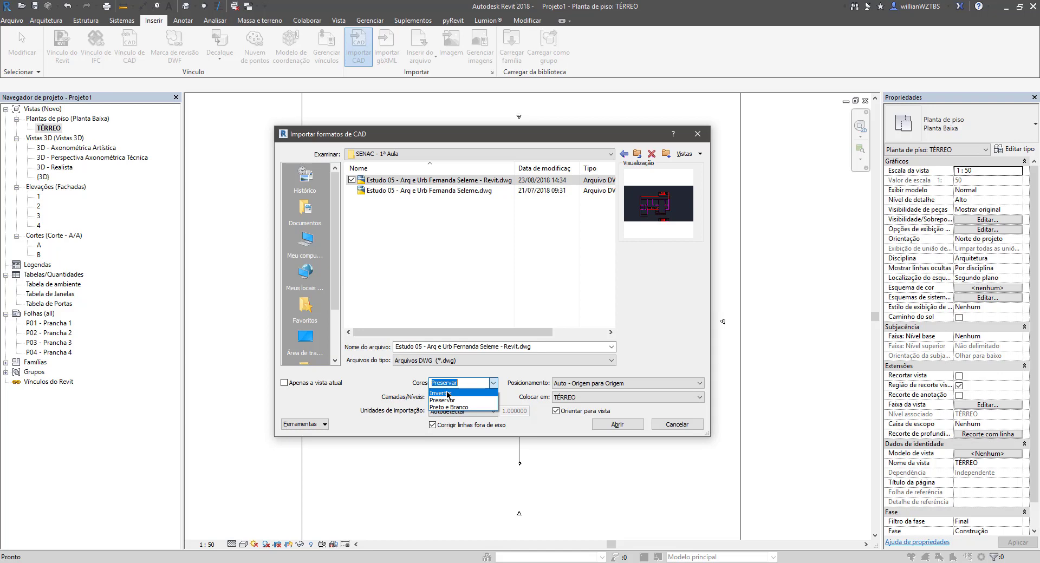
pyautogui.click(470, 407)
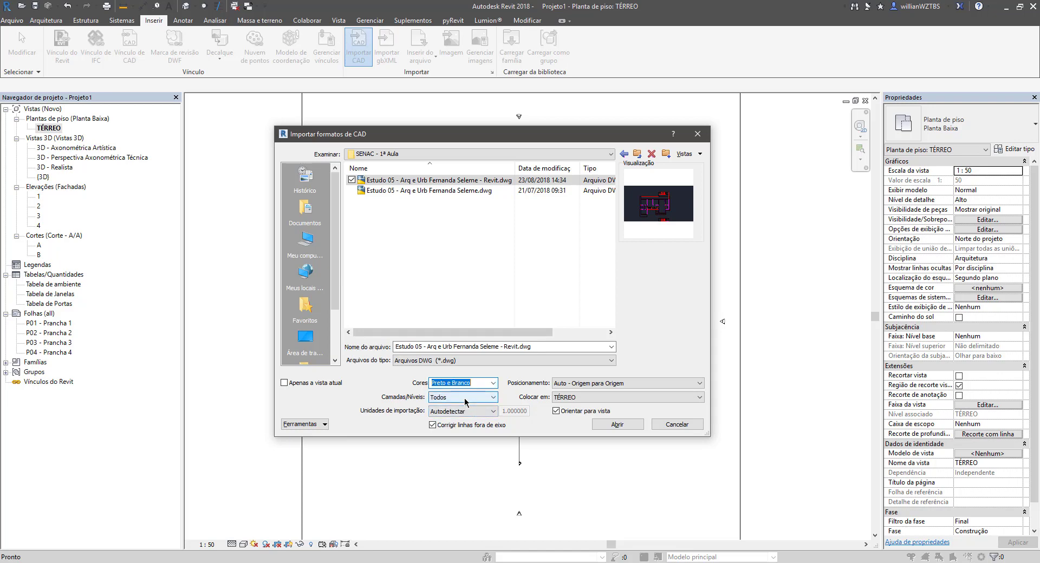
pyautogui.click(466, 401)
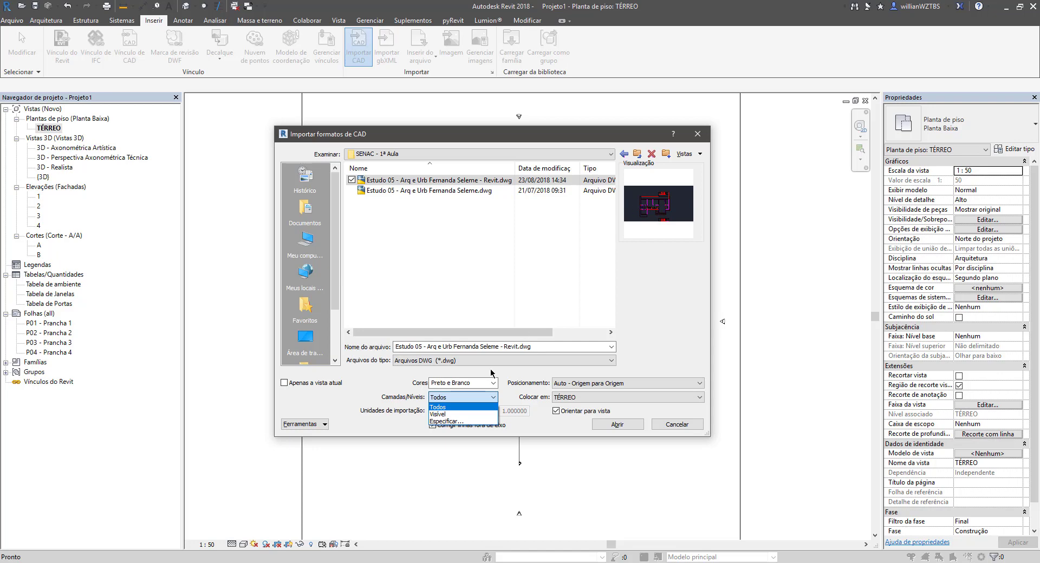
pyautogui.click(439, 407)
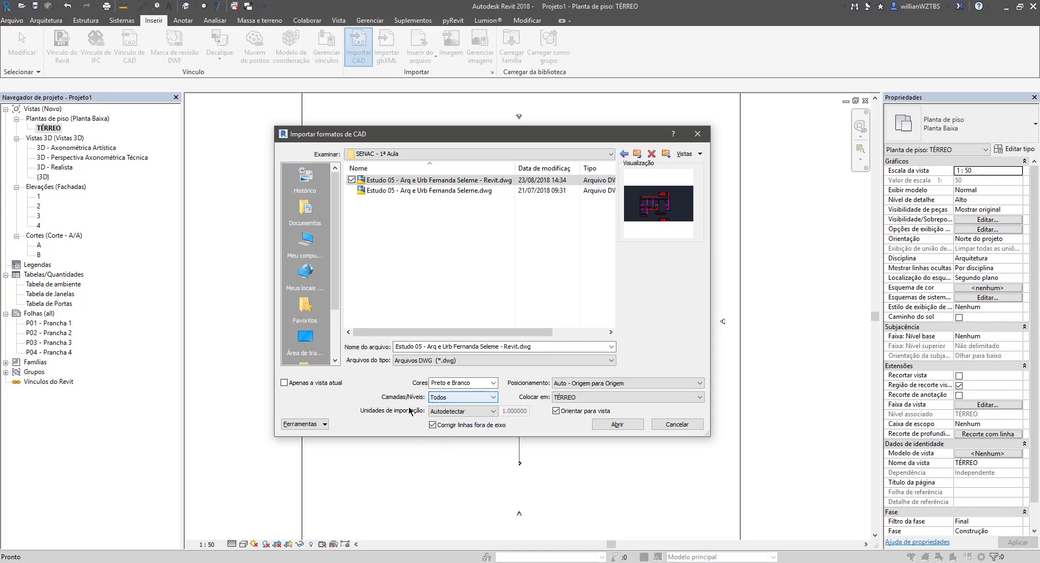
pyautogui.click(468, 415)
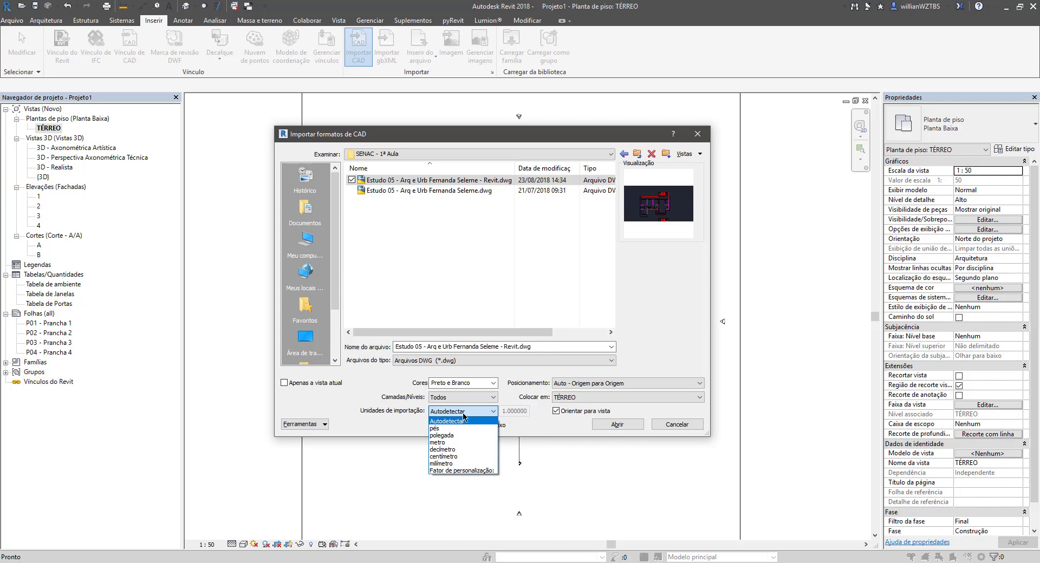
pyautogui.click(453, 457)
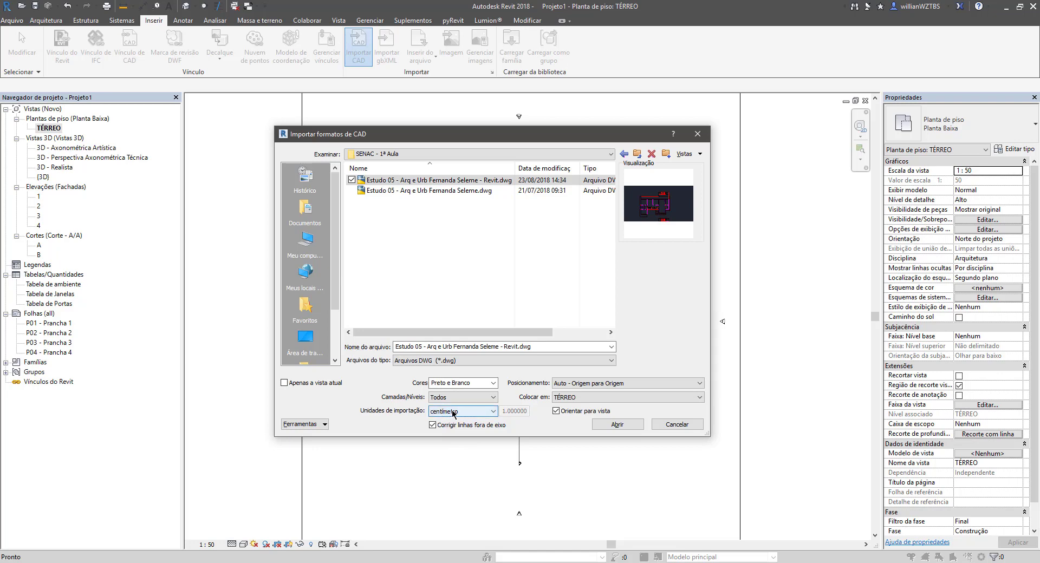
pyautogui.click(454, 414)
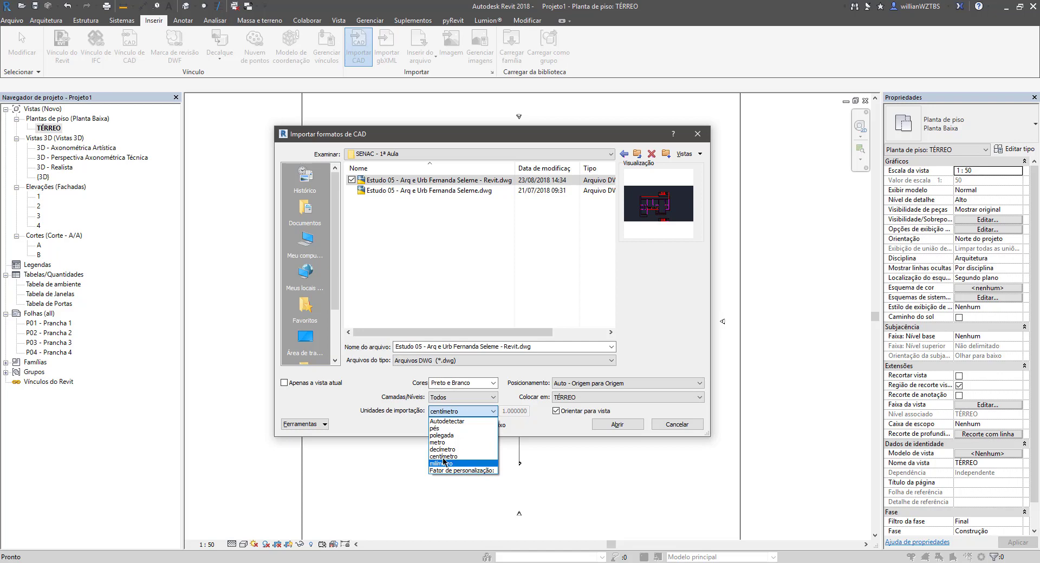
pyautogui.click(344, 385)
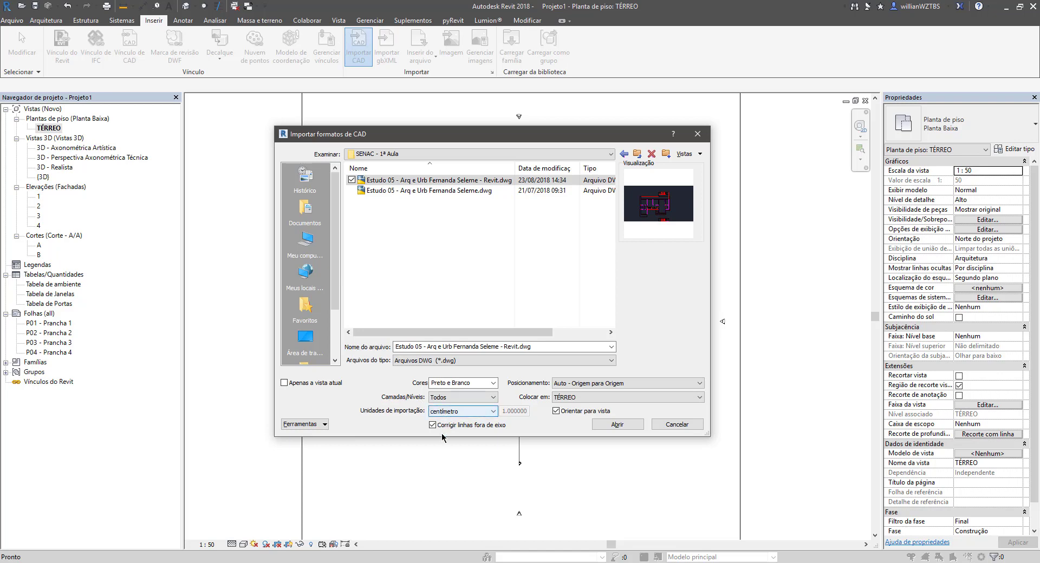
pyautogui.click(566, 383)
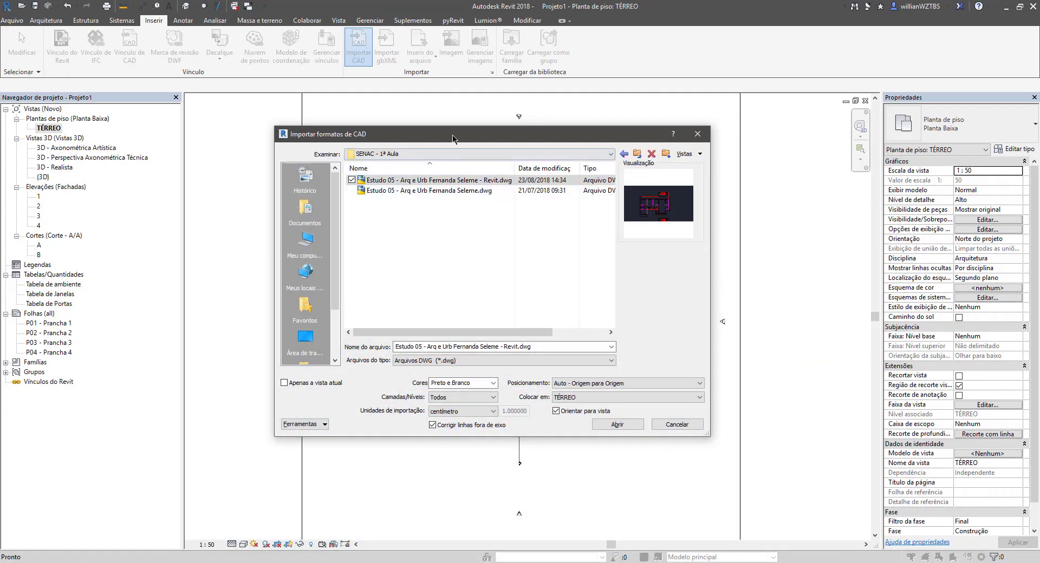
pyautogui.moveTo(453, 139); pyautogui.dragTo(680, 434)
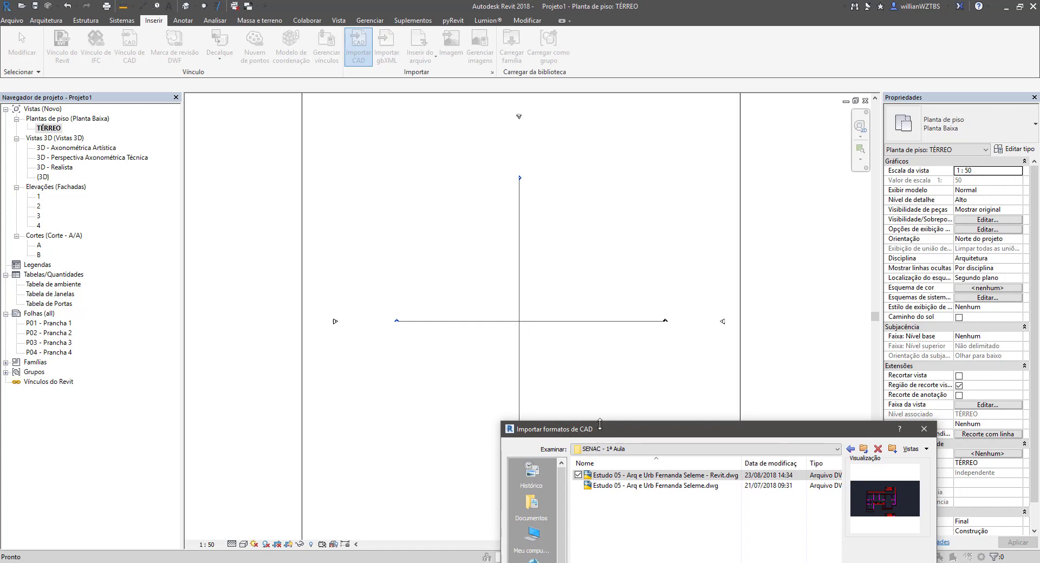
pyautogui.moveTo(601, 429); pyautogui.dragTo(355, 209)
pyautogui.click(553, 465)
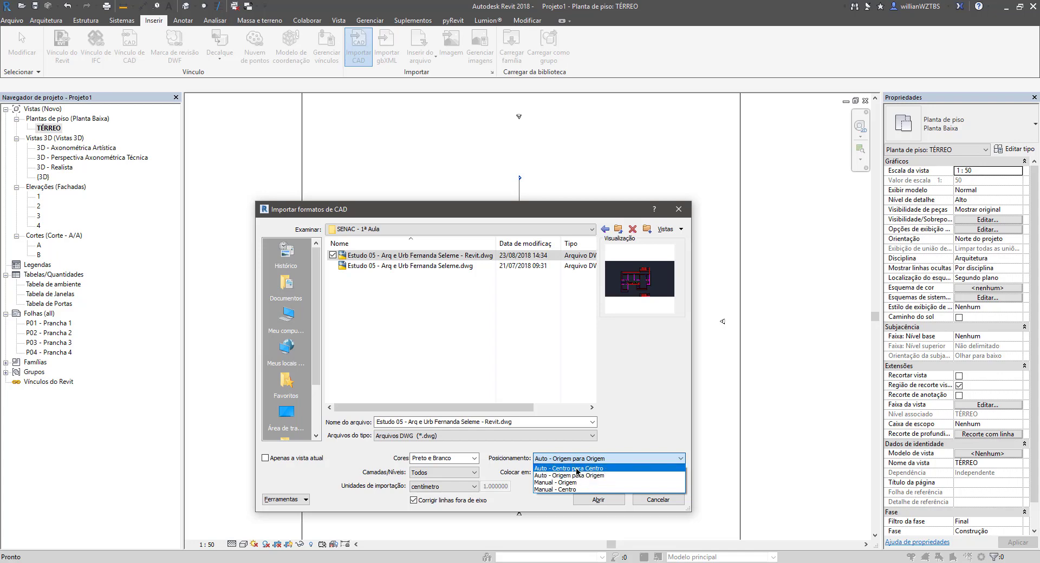
pyautogui.click(506, 209)
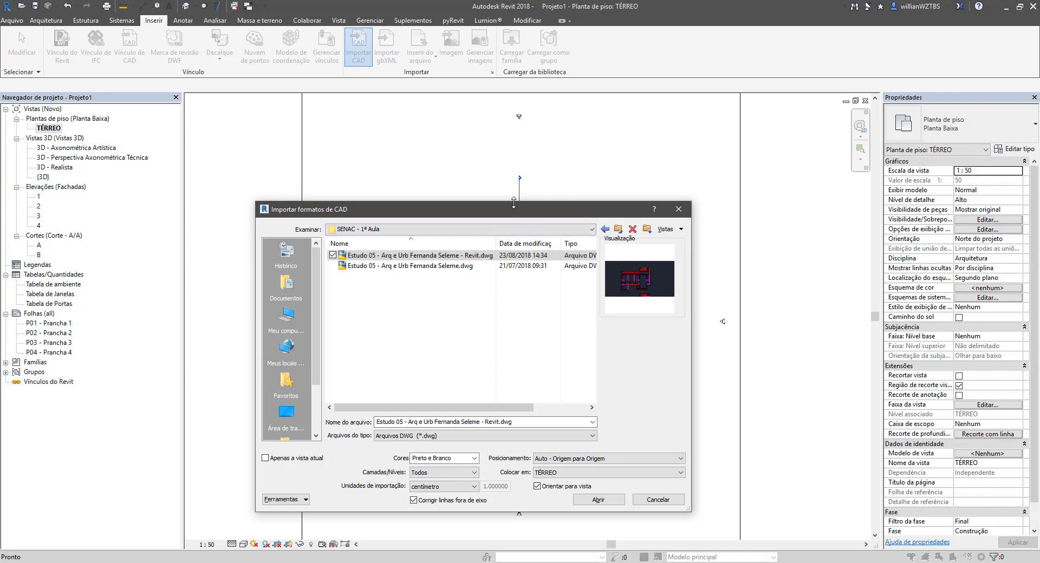
pyautogui.moveTo(513, 202); pyautogui.dragTo(770, 390)
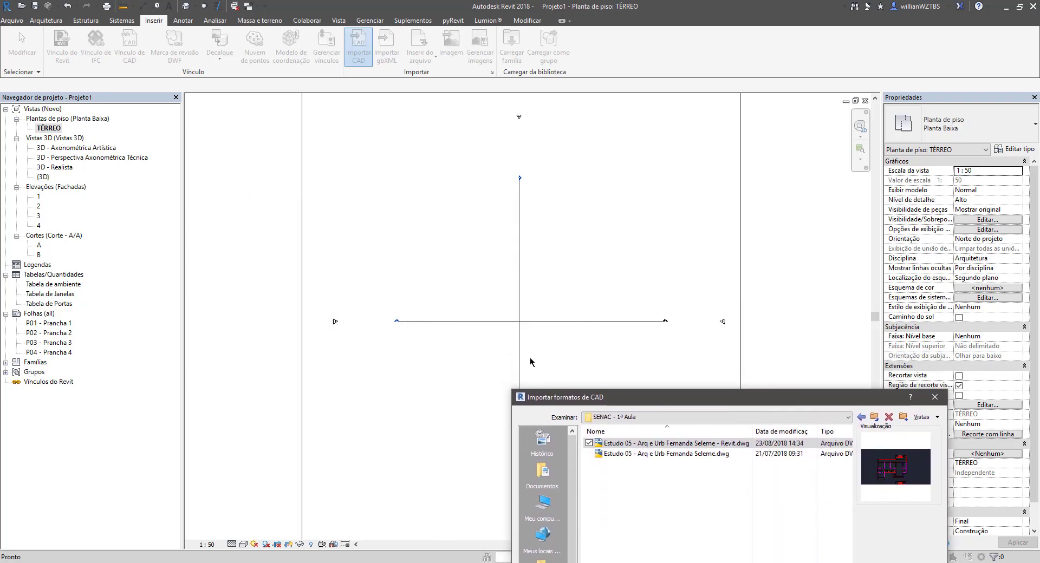
pyautogui.moveTo(565, 401); pyautogui.dragTo(282, 130)
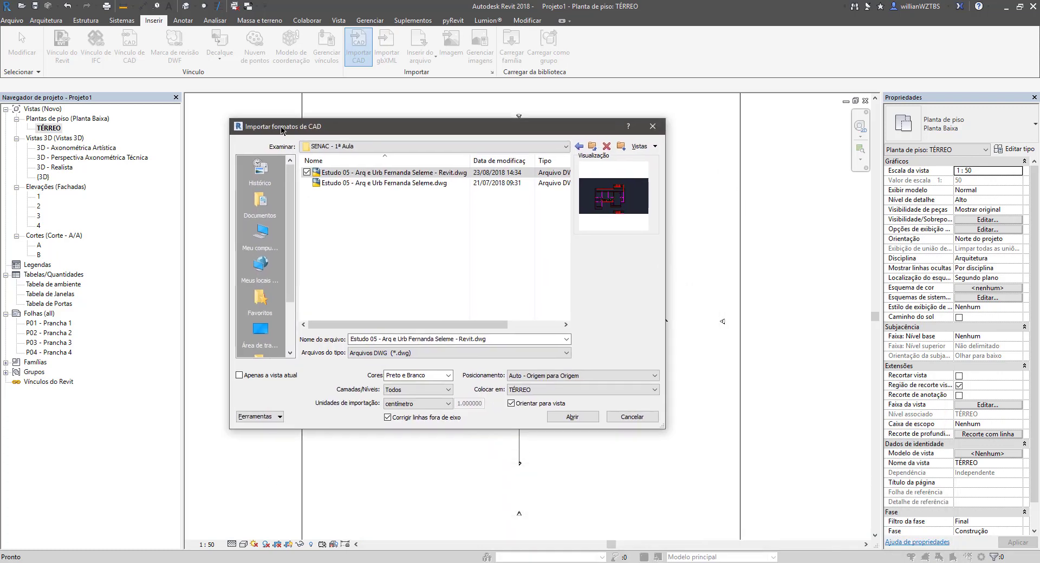
pyautogui.click(516, 377)
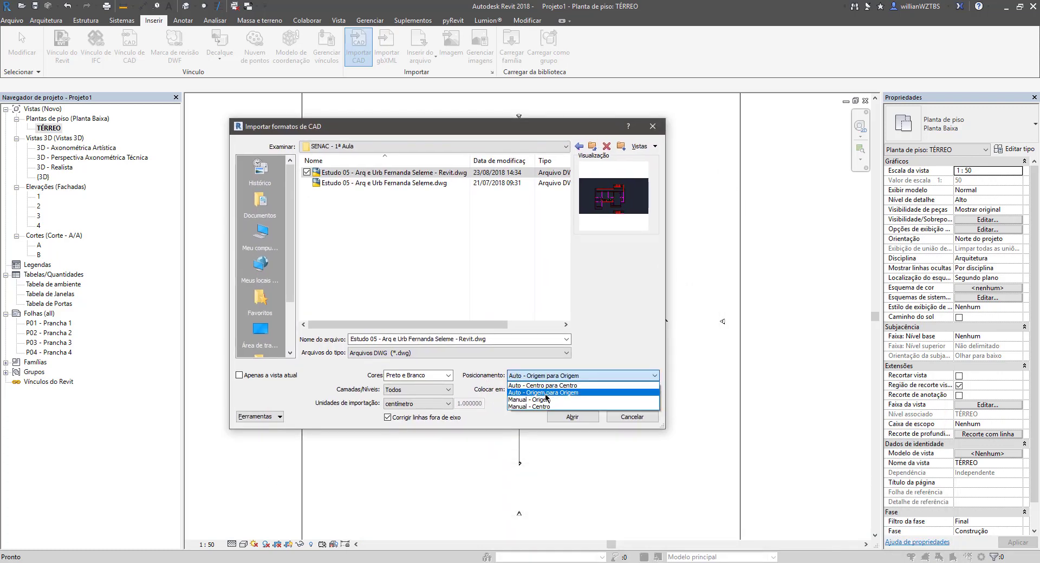
pyautogui.click(494, 130)
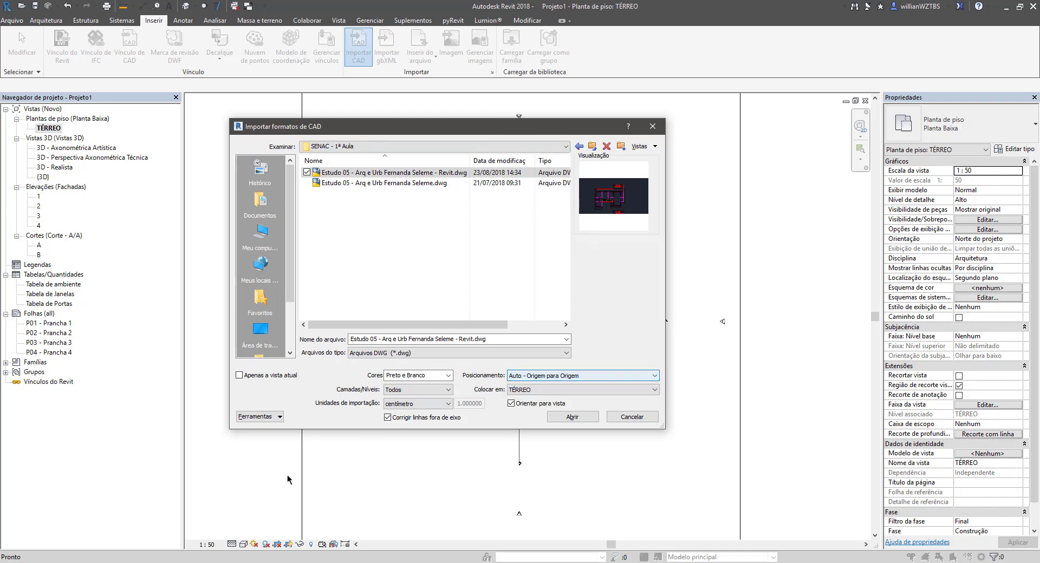
# Switch to AutoCAD and move both floor plans far from the origin in the positive X direction, then return to Revit.
pyautogui.click(279, 562)
pyautogui.scroll(-5, 379, 167)
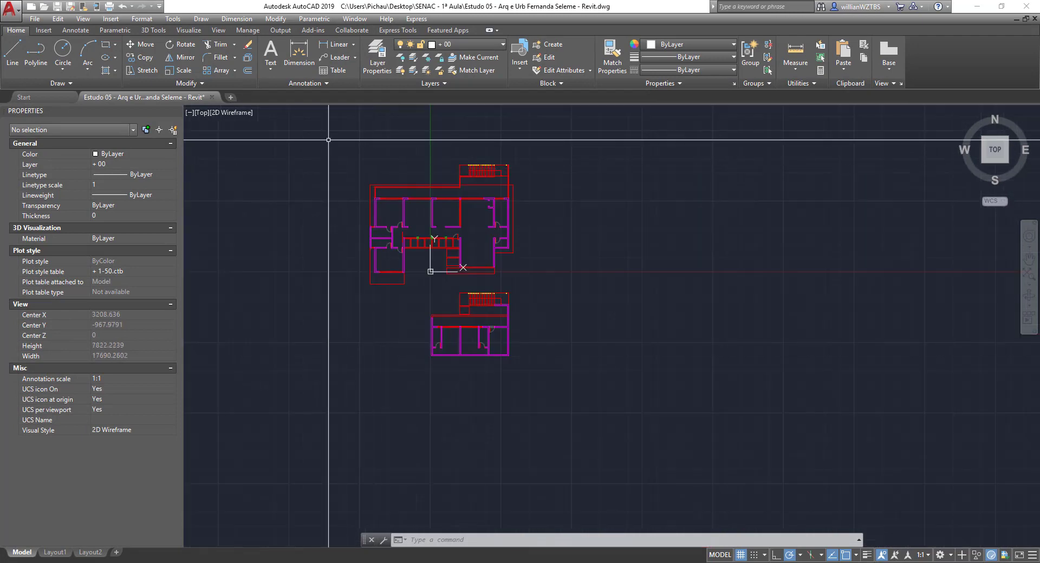
pyautogui.click(329, 140)
pyautogui.click(542, 441)
pyautogui.write('M')
pyautogui.press('Return')
pyautogui.click(437, 413)
pyautogui.scroll(-5, 435, 402)
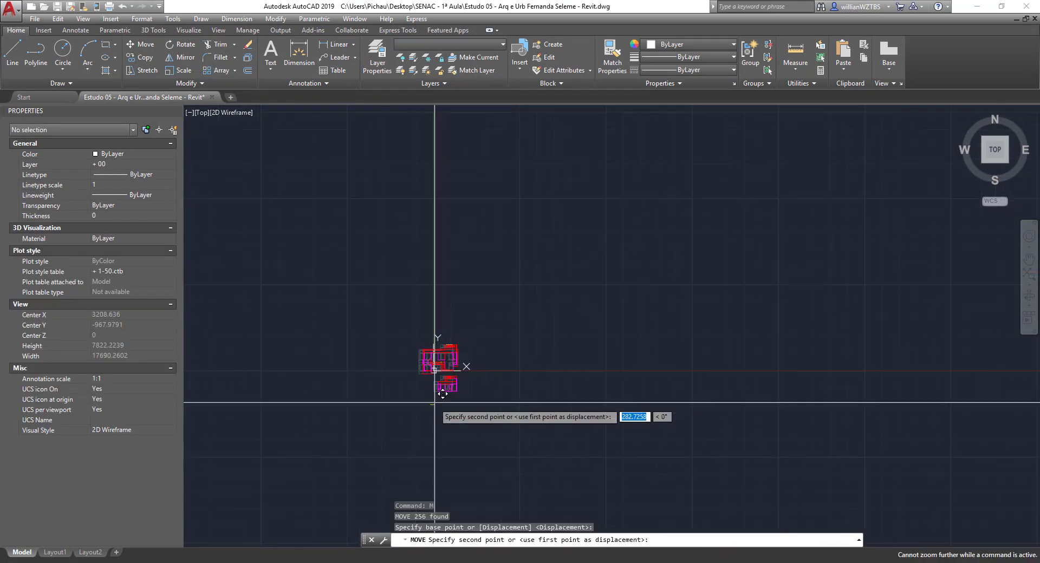
pyautogui.click(959, 441)
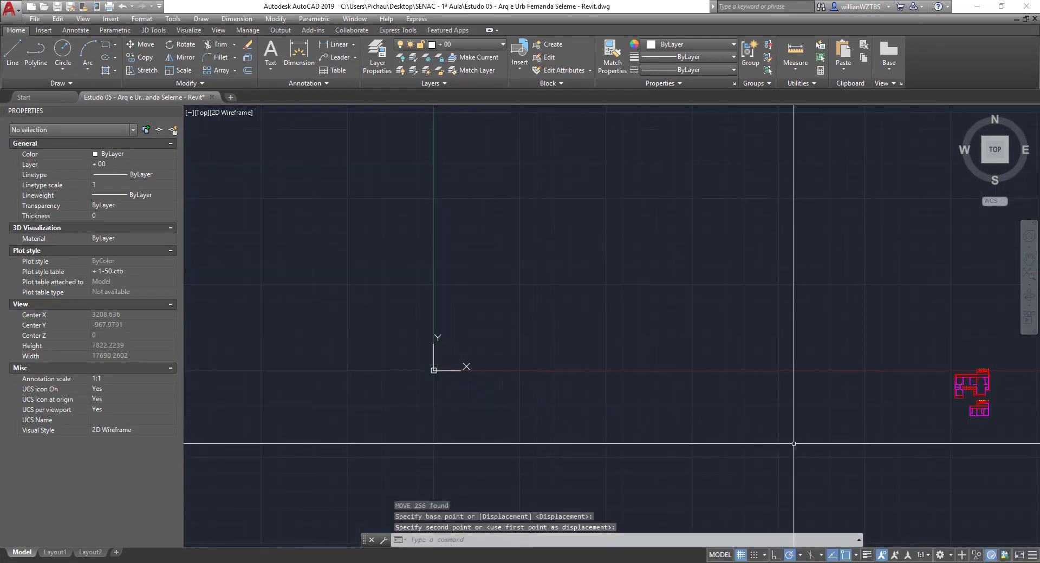
pyautogui.press('Escape')
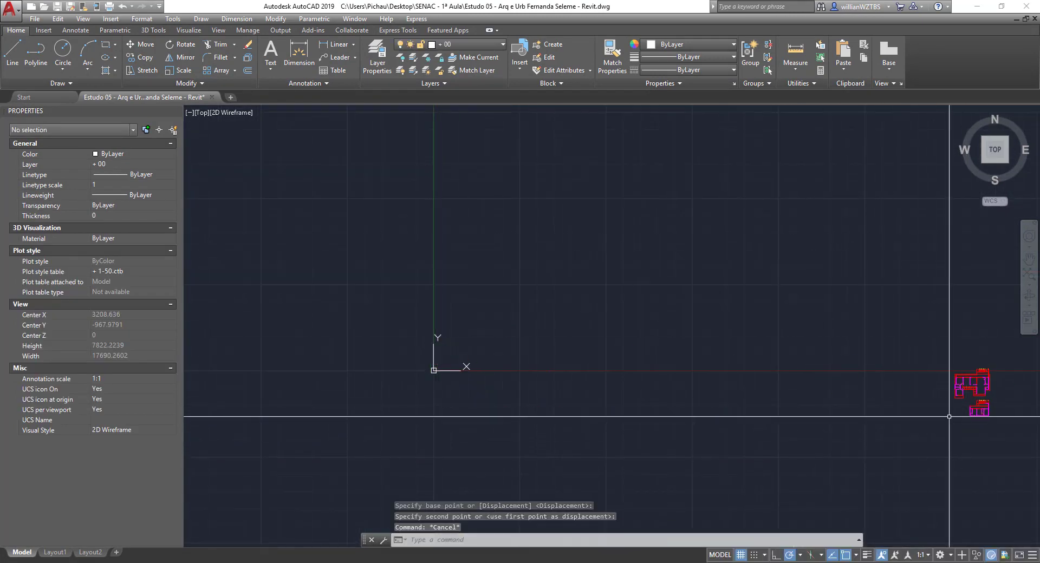
pyautogui.click(976, 6)
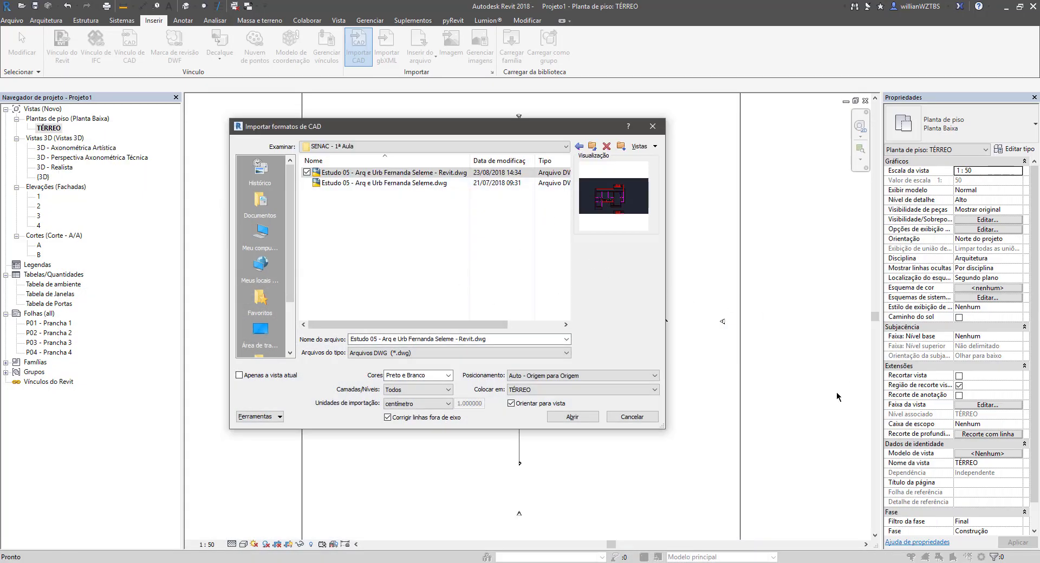
# Set the CAD import positioning to Manual - Centro and its placement level to TÉRREO.
pyautogui.click(550, 373)
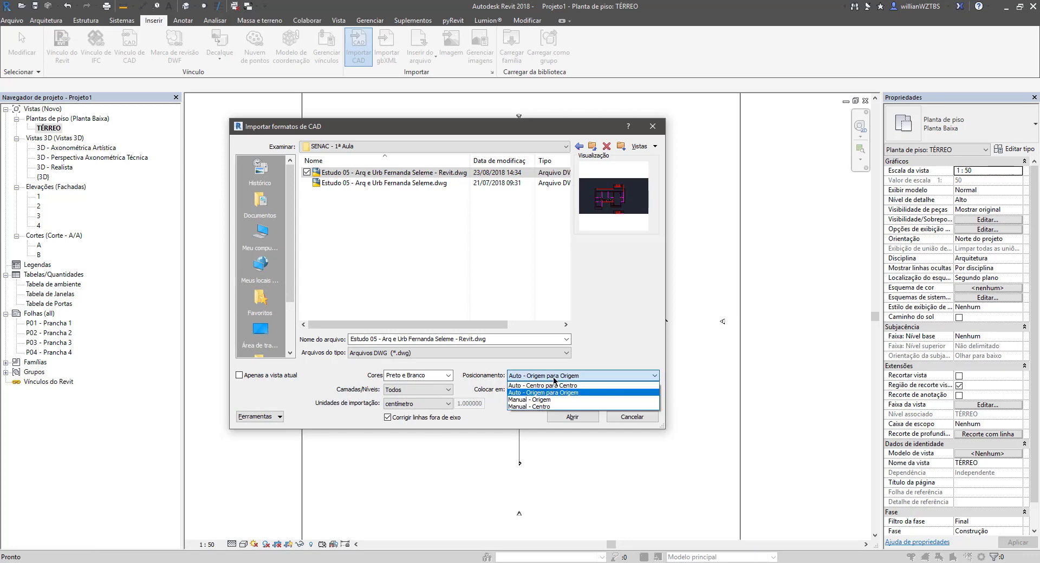
pyautogui.click(550, 407)
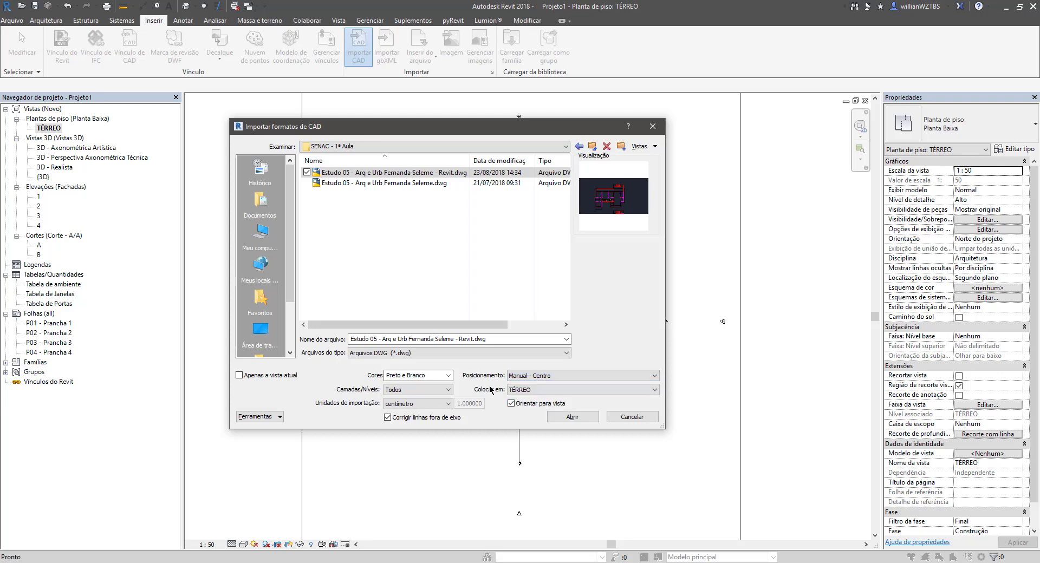
pyautogui.click(523, 391)
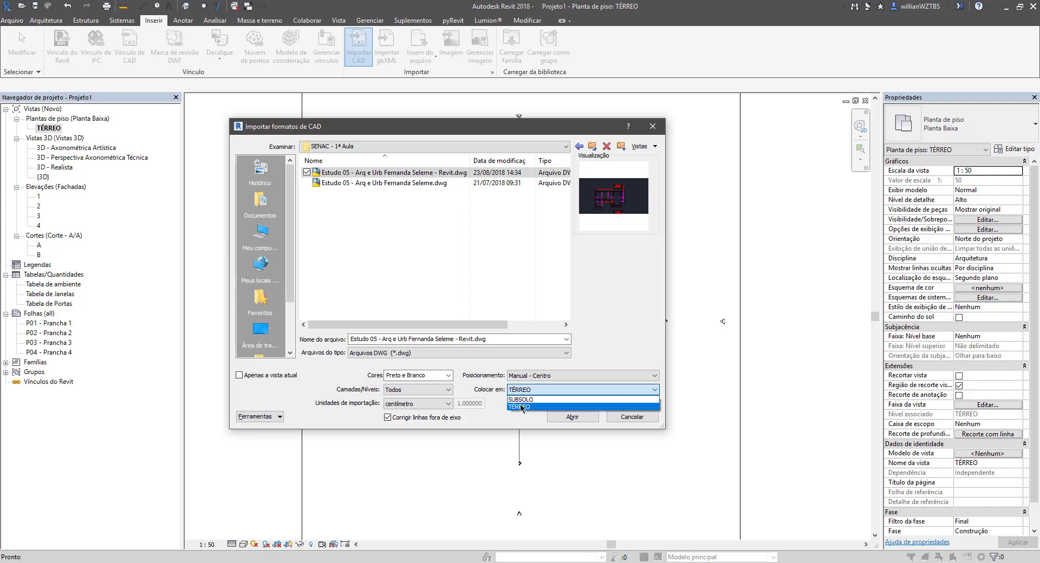
pyautogui.click(521, 407)
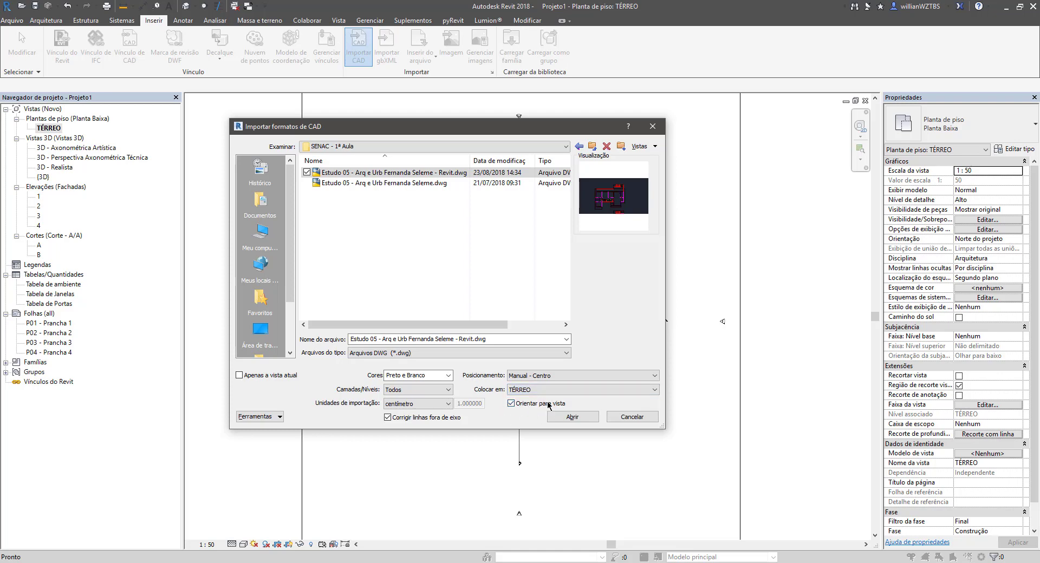
# Import the DWG with the configured settings and place it around the centre of the TÉRREO plan, between the elevation markers.
pyautogui.click(570, 418)
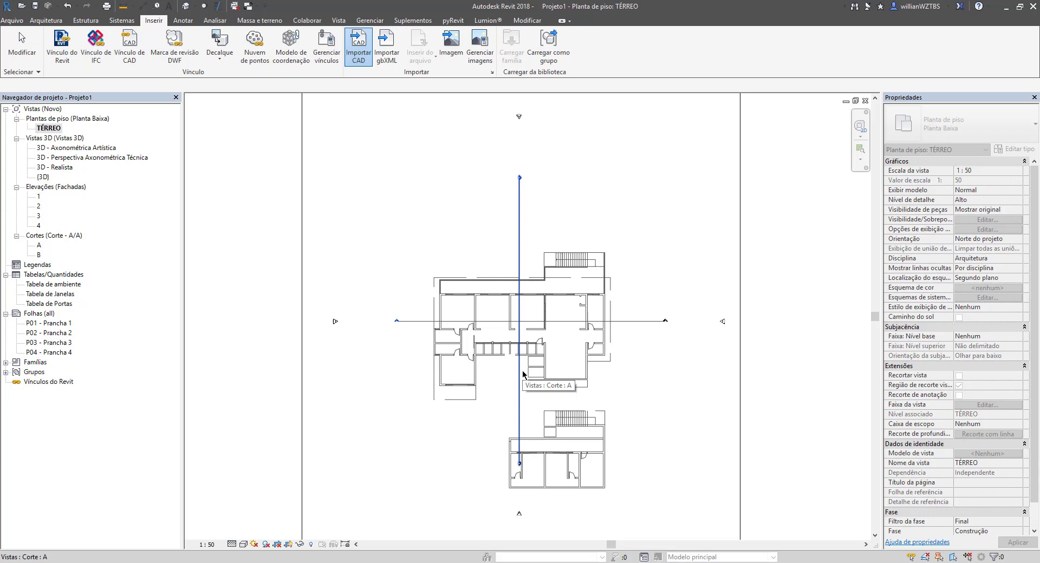
pyautogui.click(523, 374)
pyautogui.click(689, 365)
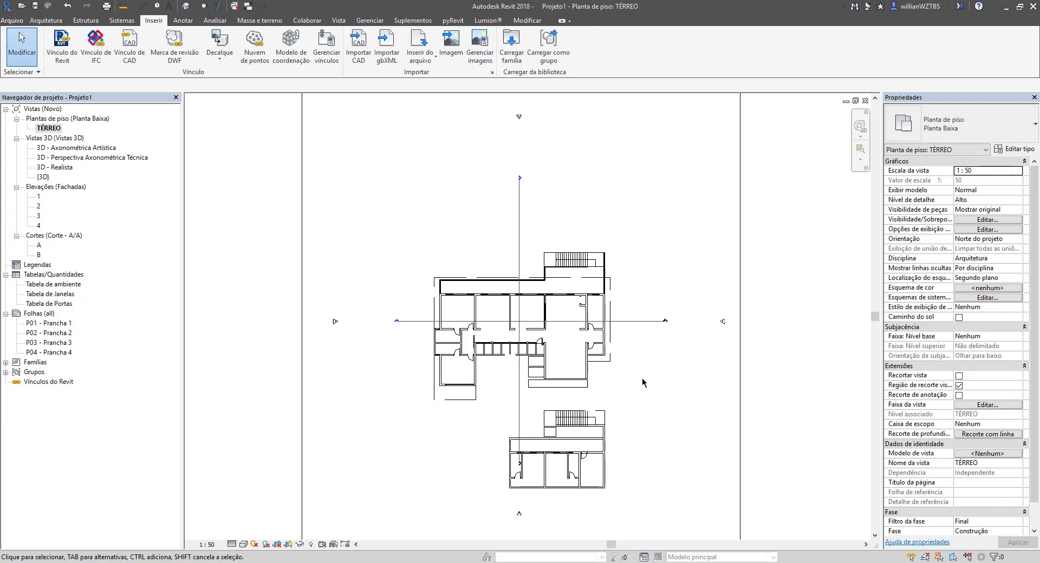
# Measure the thickness of the horizontal wall near the centre of the imported plan using an aligned dimension, without placing it.
pyautogui.scroll(2, 643, 383)
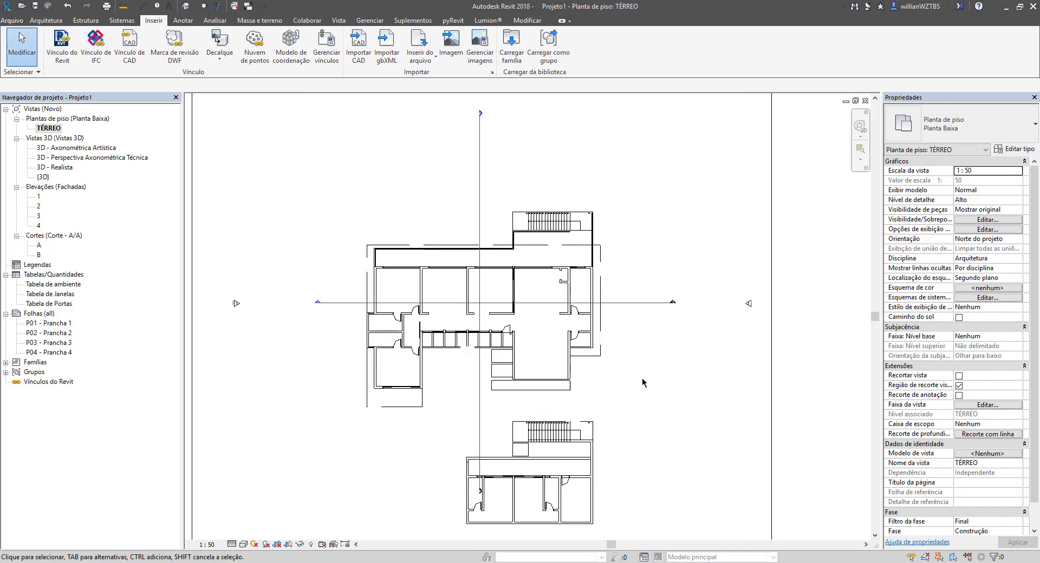
pyautogui.scroll(3, 632, 353)
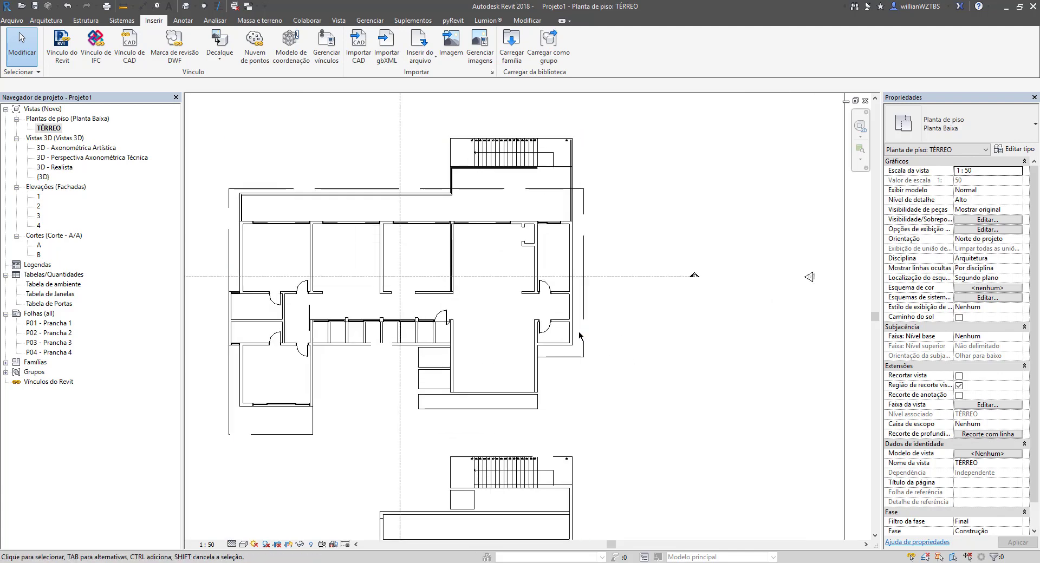
pyautogui.click(570, 324)
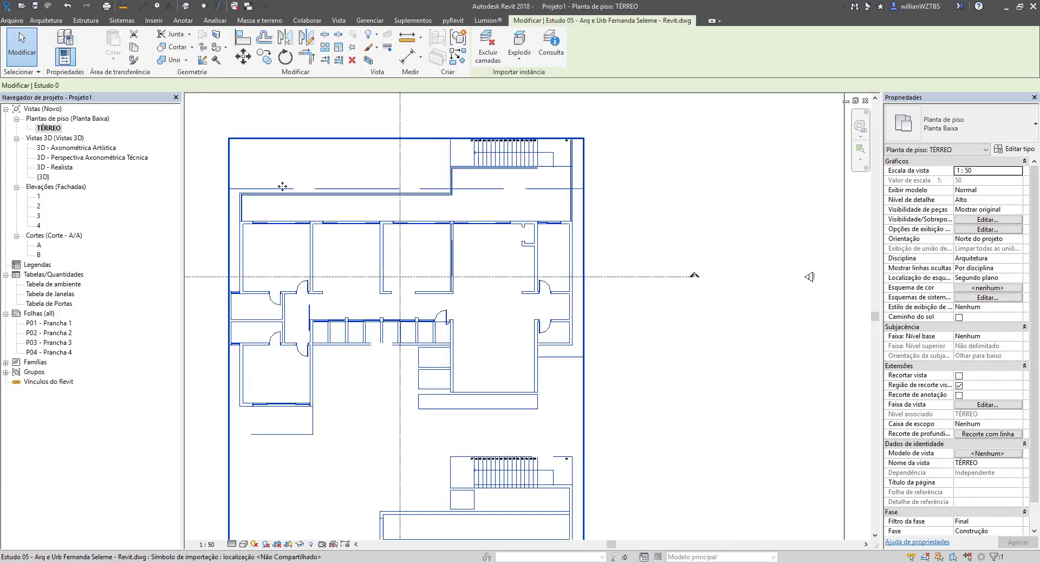
pyautogui.scroll(6, 398, 309)
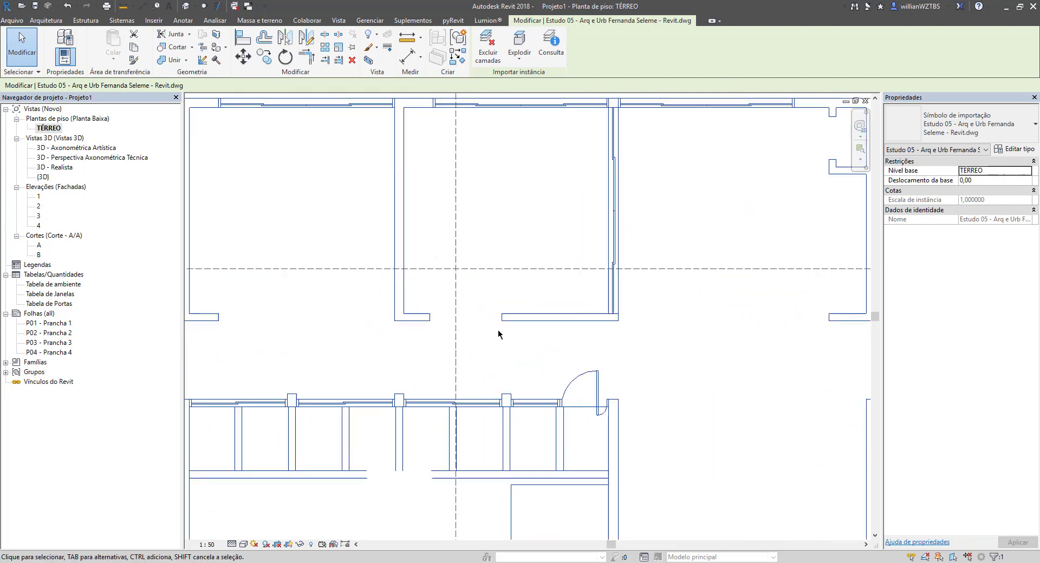
pyautogui.moveTo(502, 304); pyautogui.dragTo(463, 293, button='middle')
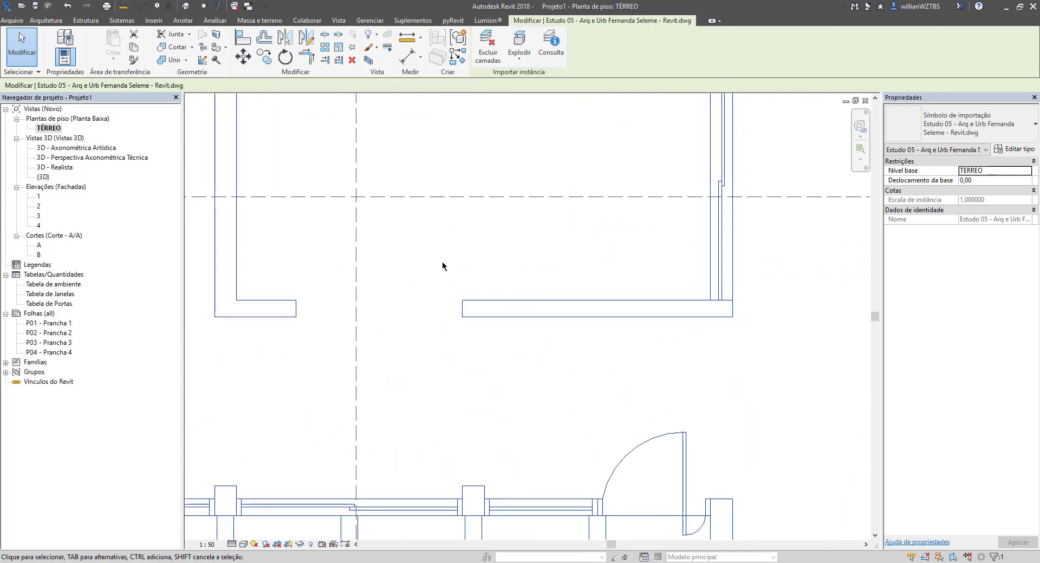
pyautogui.click(133, 10)
pyautogui.click(143, 6)
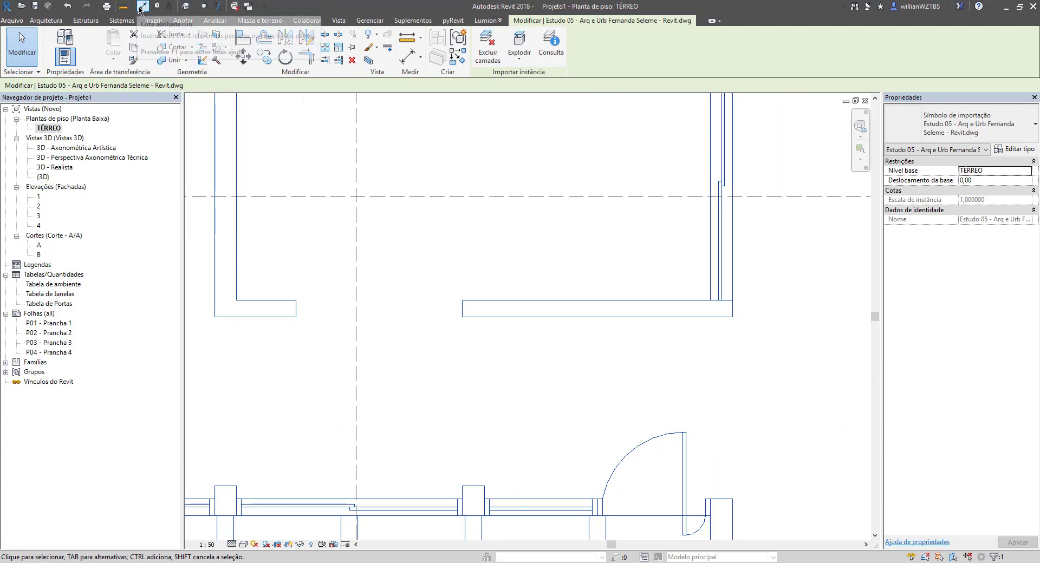
pyautogui.click(569, 301)
pyautogui.click(569, 318)
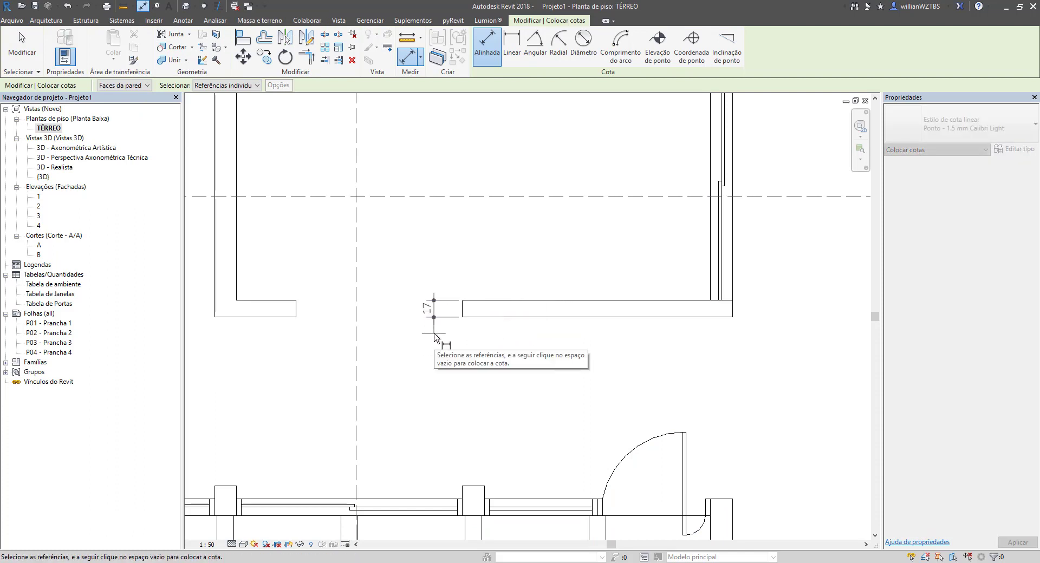
pyautogui.scroll(-2, 464, 339)
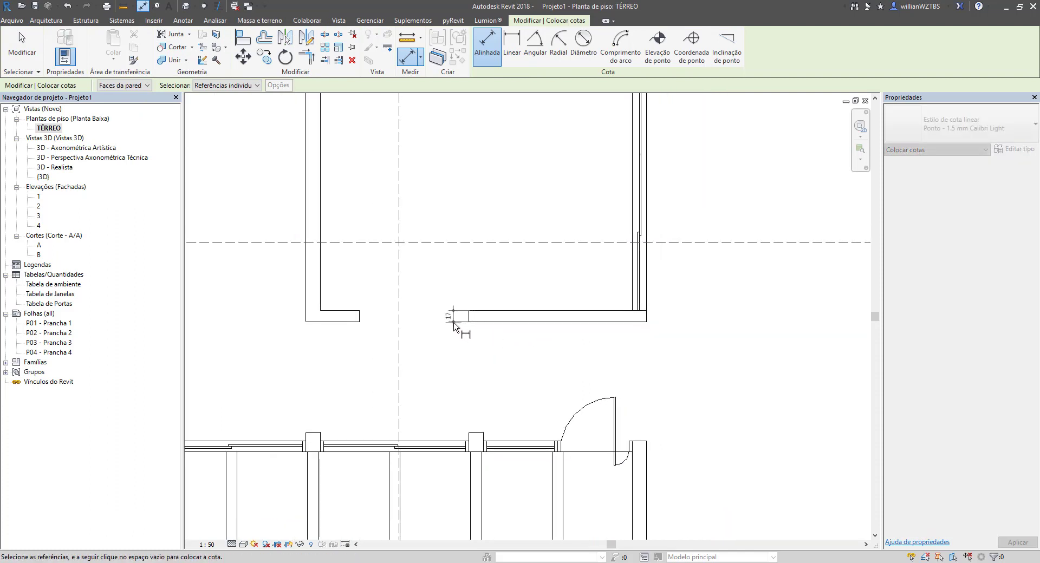
pyautogui.press('Escape')
pyautogui.press('Escape')
pyautogui.scroll(-3, 457, 323)
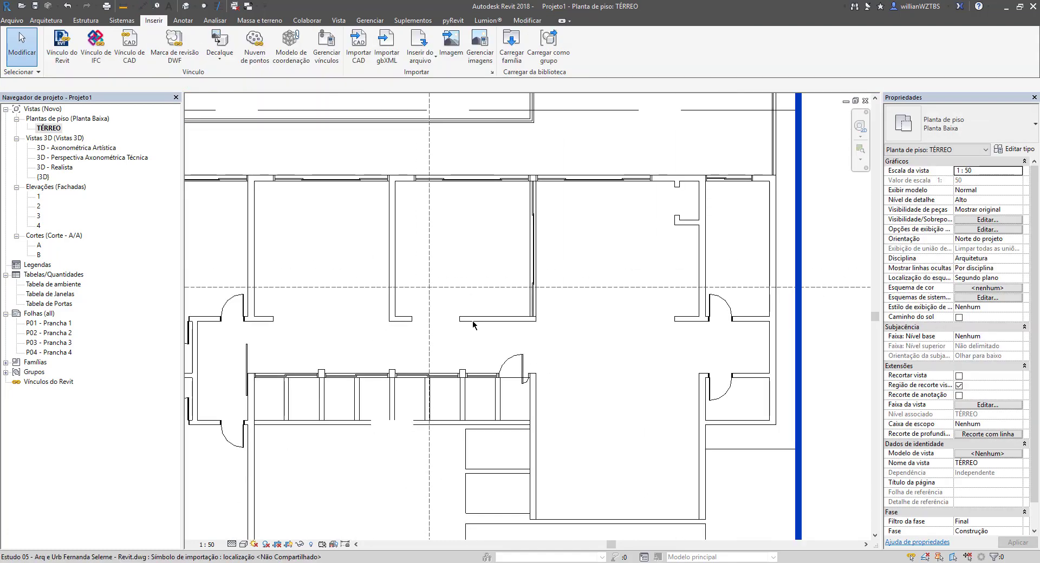
# Pin the imported DWG floor plans in place and try to move them.
pyautogui.click(537, 194)
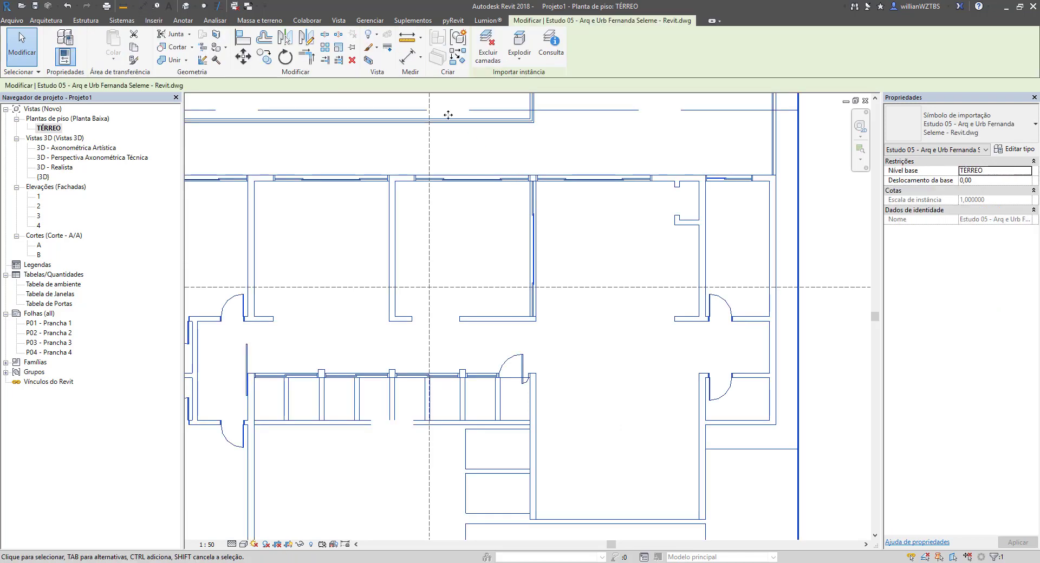
pyautogui.click(351, 48)
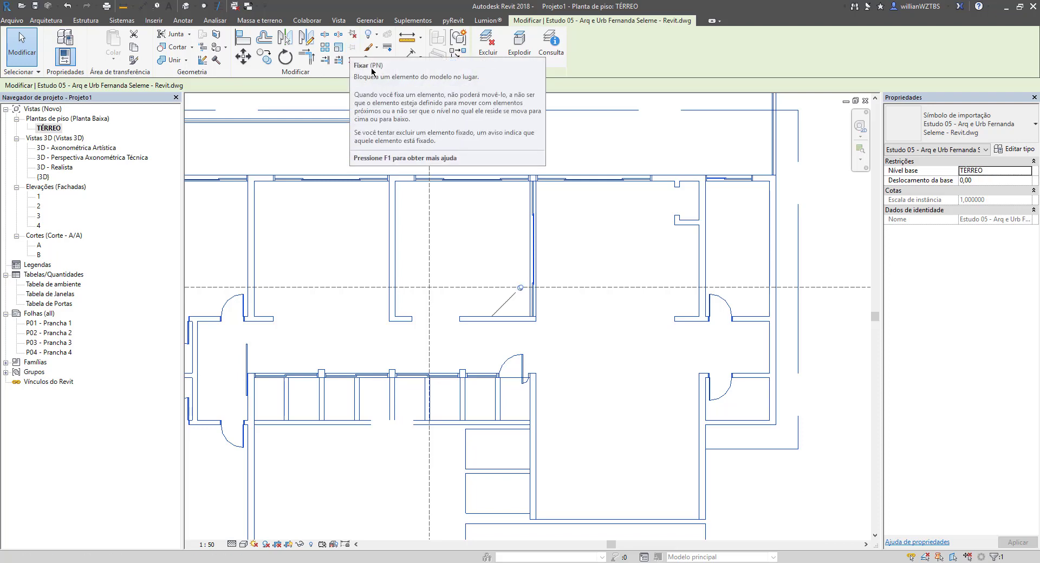
pyautogui.click(556, 351)
pyautogui.click(522, 317)
pyautogui.scroll(-2, 521, 313)
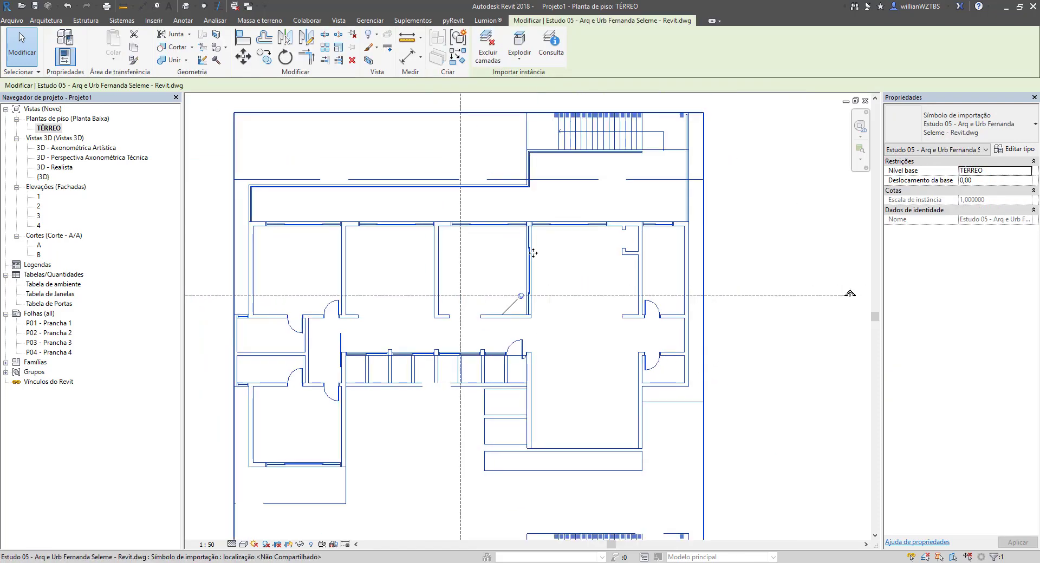
pyautogui.moveTo(530, 250); pyautogui.dragTo(629, 253)
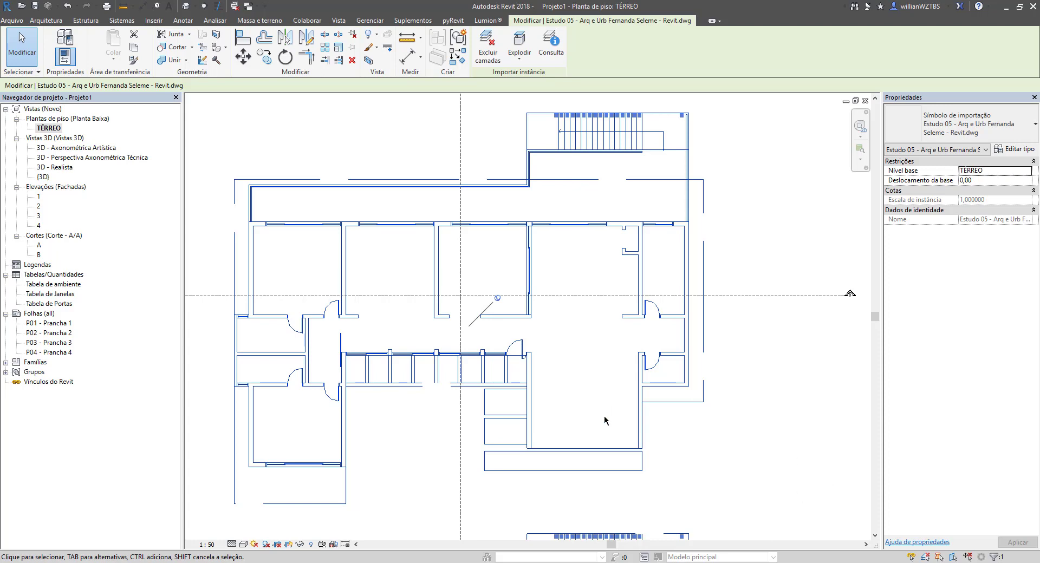
# Turn off selection of pinned elements and test it by trying to window-select the imported floor plan.
pyautogui.click(766, 449)
pyautogui.click(692, 350)
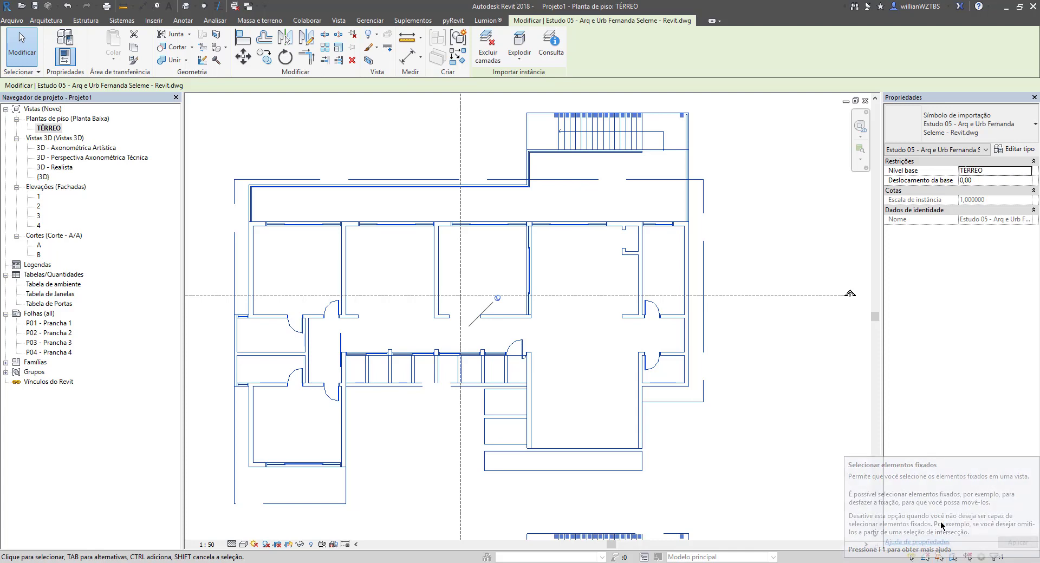
pyautogui.click(700, 409)
pyautogui.moveTo(681, 358); pyautogui.dragTo(489, 396)
pyautogui.moveTo(744, 363); pyautogui.dragTo(498, 464)
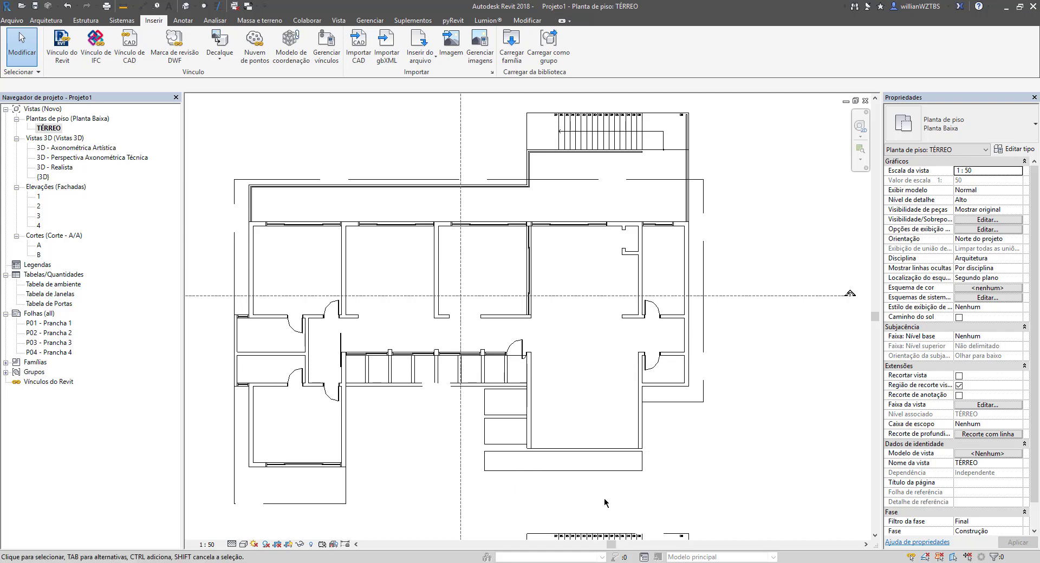
pyautogui.moveTo(642, 482); pyautogui.dragTo(475, 318)
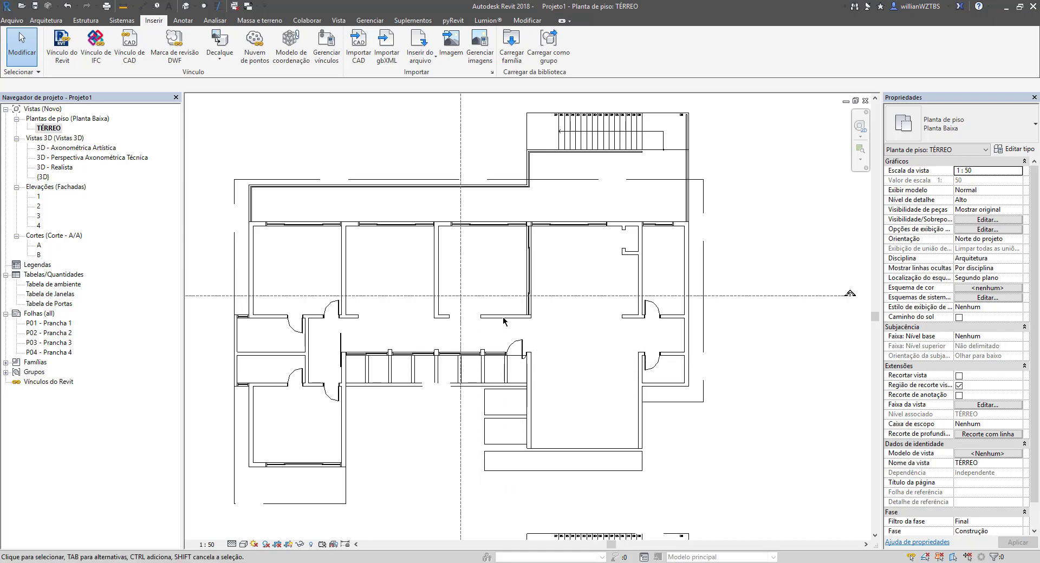